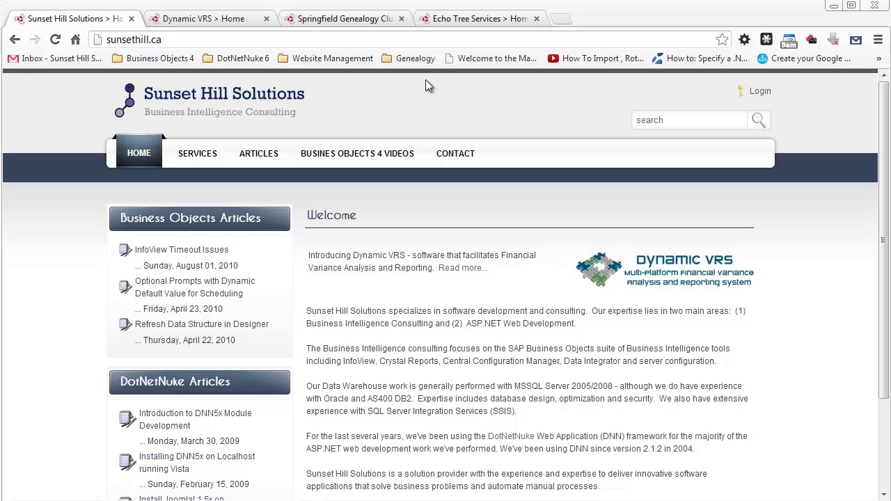
# Step: Look over the Sunset Hill Solutions and Dynamic VRS site addresses
pyautogui.click(194, 36)
pyautogui.click(213, 37)
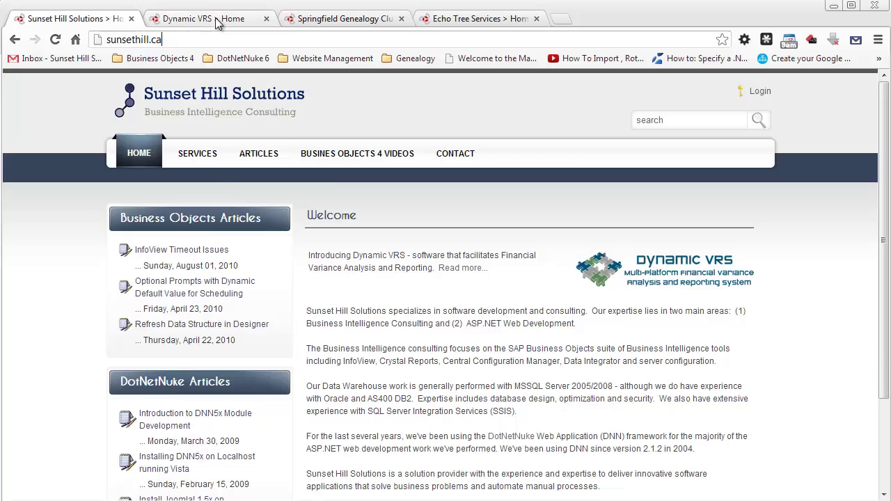
pyautogui.click(218, 20)
pyautogui.click(188, 39)
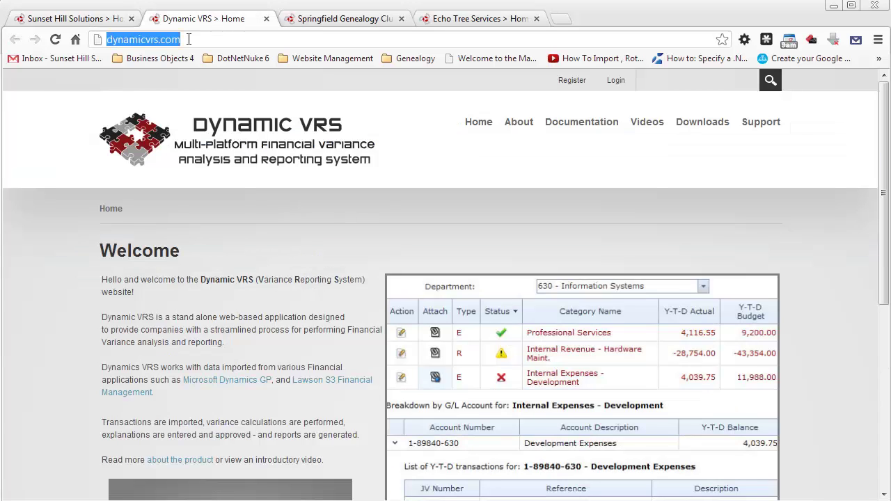
pyautogui.click(187, 39)
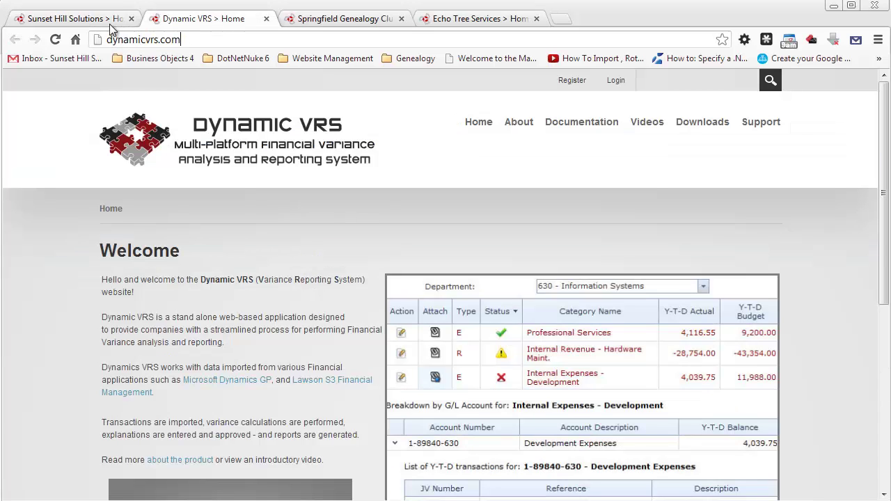
# Step: Switch between the Springfield Genealogy, Echo Tree and Dynamic VRS sites, then open Springfield Genealogy's login page
pyautogui.click(355, 23)
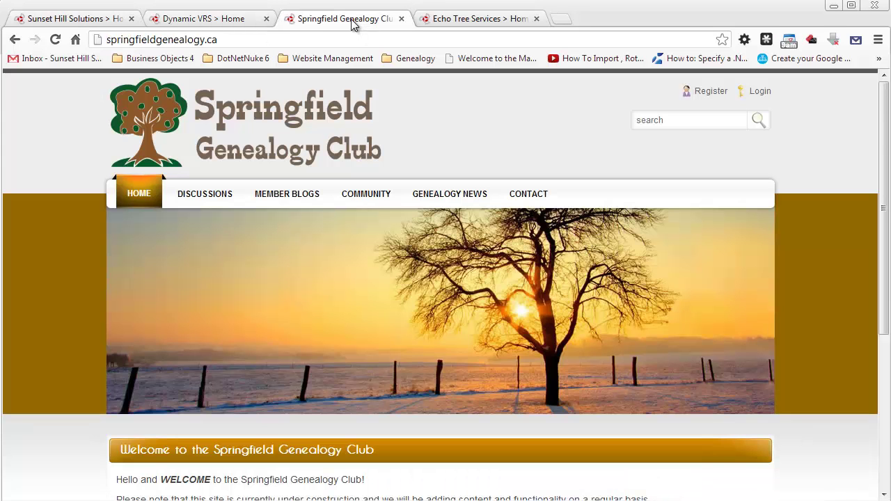
pyautogui.click(482, 23)
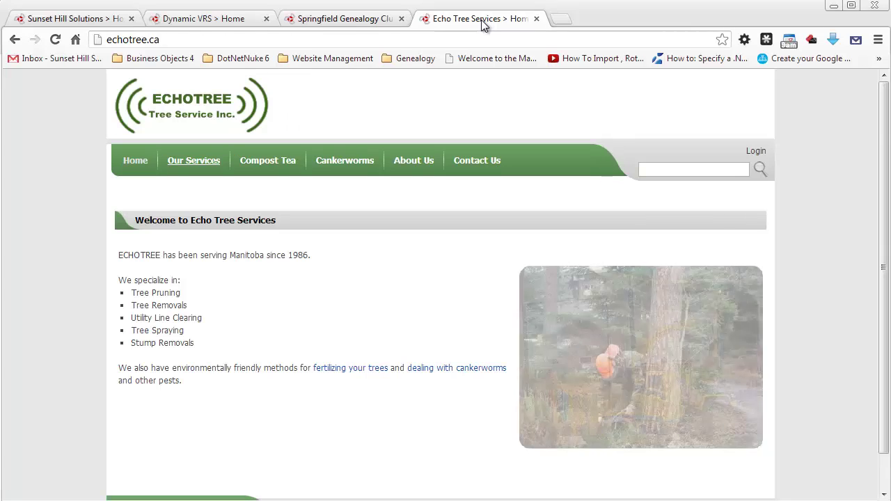
pyautogui.click(366, 19)
pyautogui.click(223, 16)
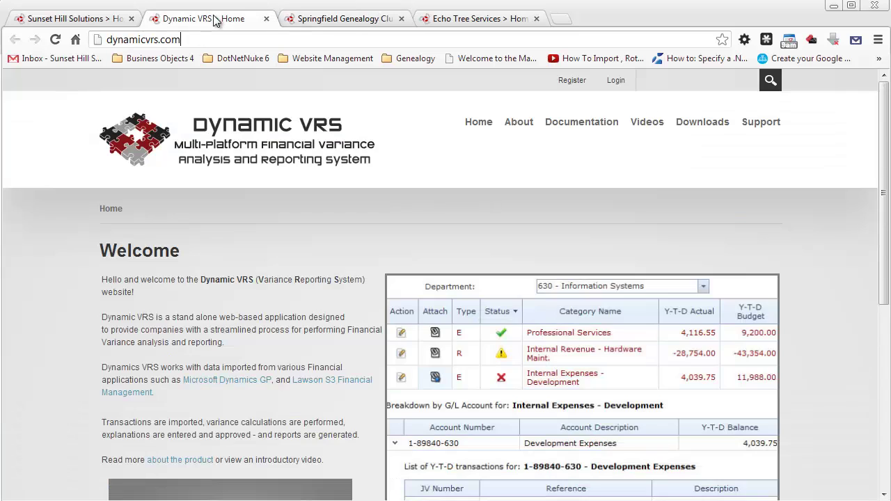
pyautogui.click(319, 21)
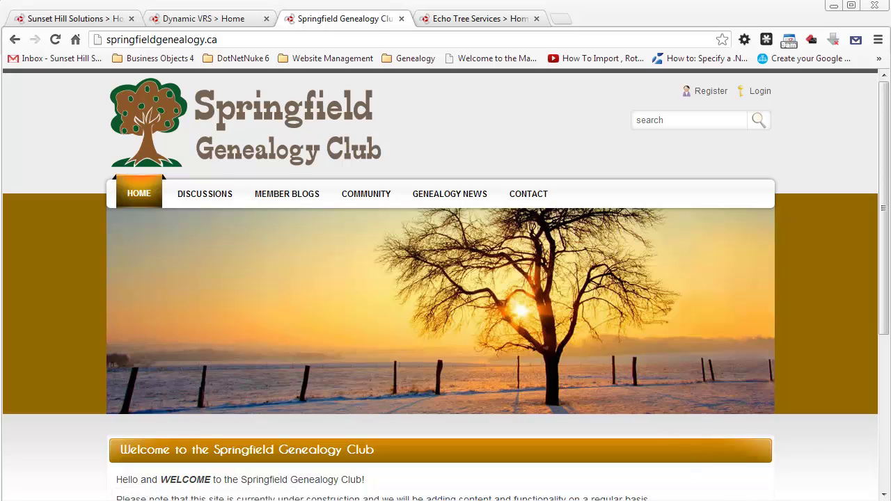
pyautogui.click(765, 95)
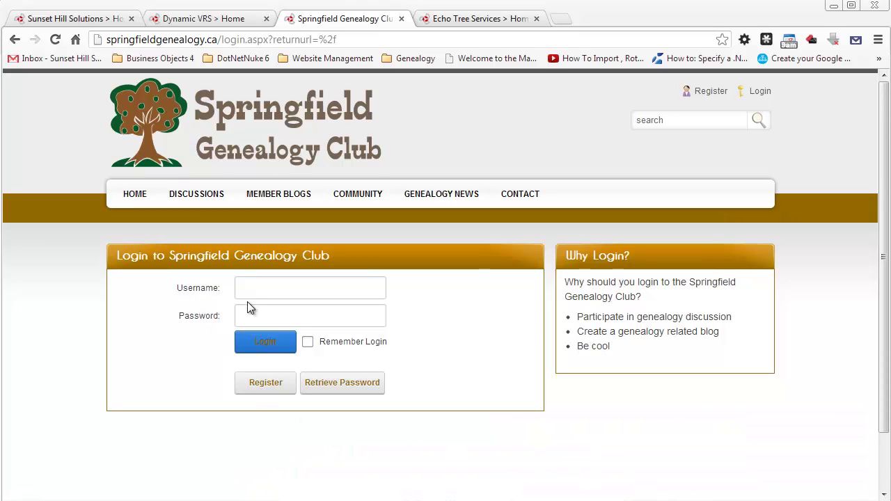
# Step: Scroll through Springfield Genealogy's registration form, then return to the Sunset Hill Solutions site
pyautogui.click(264, 386)
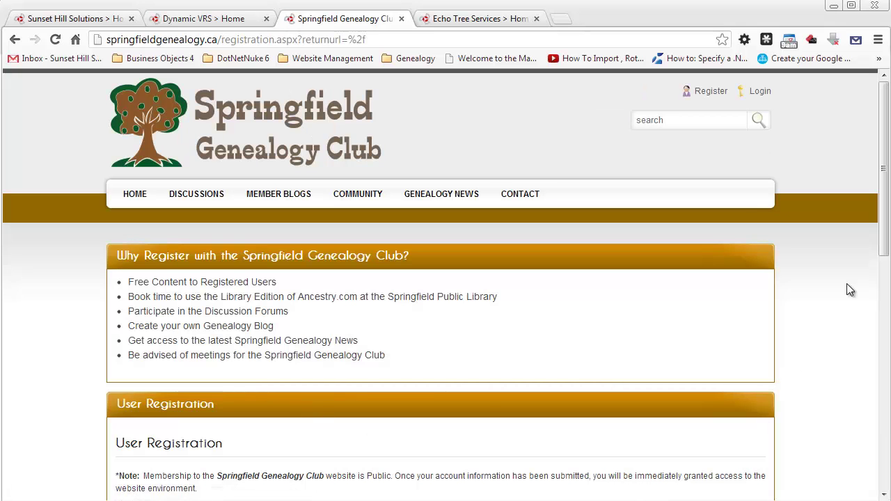
pyautogui.moveTo(882, 234); pyautogui.dragTo(887, 385)
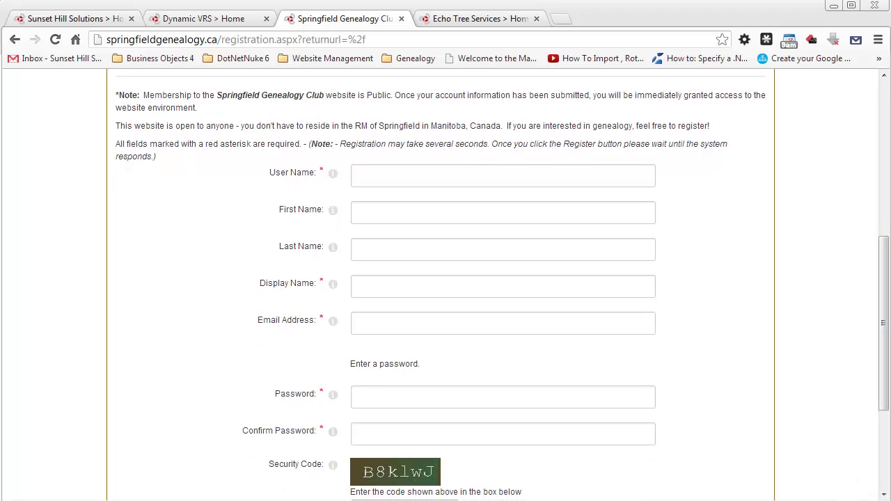
pyautogui.click(105, 21)
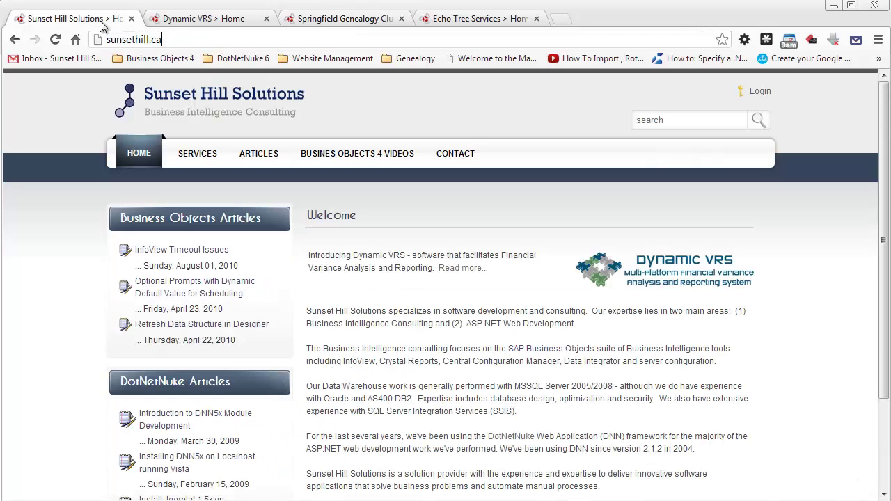
# Step: Sign in to Sunset Hill Solutions with the saved administrator credentials
pyautogui.click(766, 95)
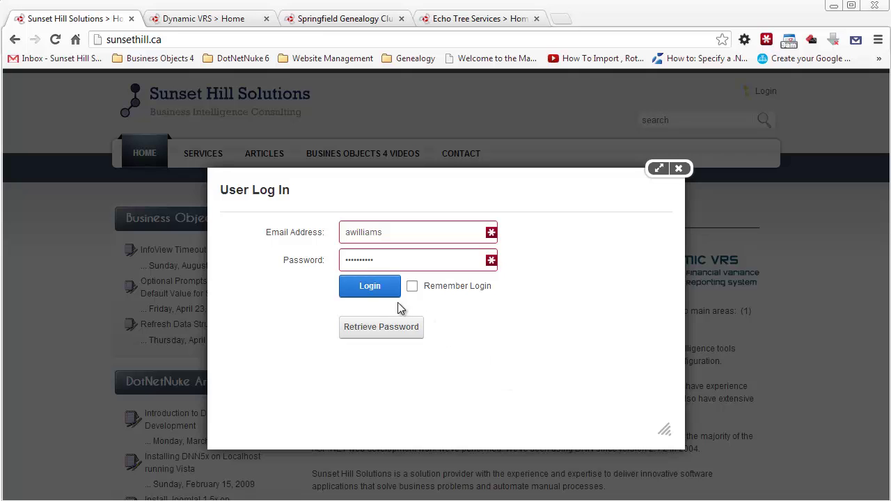
pyautogui.click(360, 296)
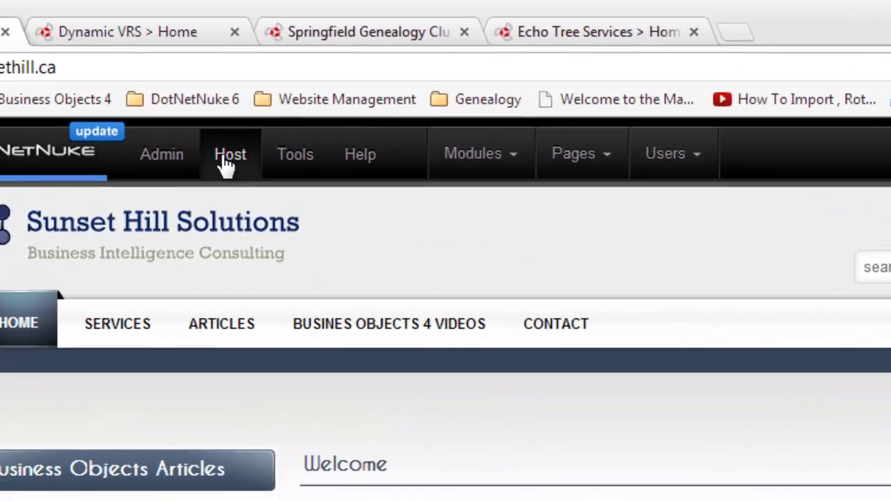
# Step: Go to Host > Extensions and show the installed extensions
pyautogui.moveTo(261, 93)
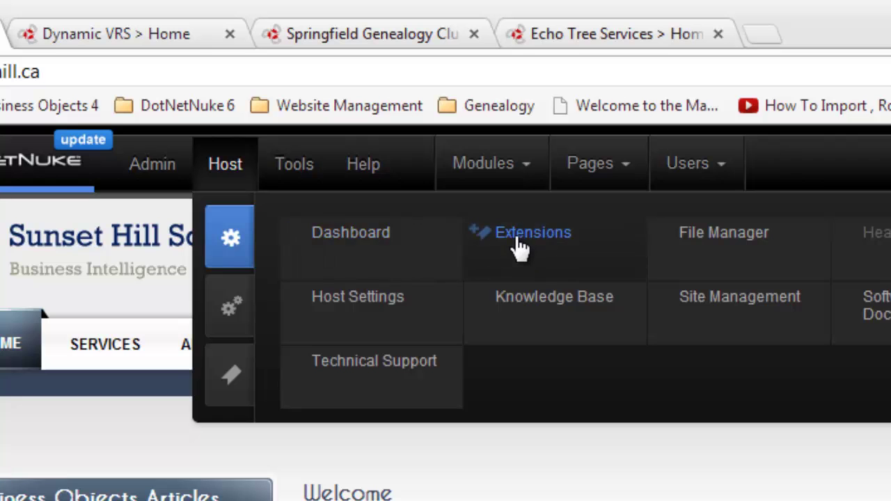
pyautogui.click(519, 247)
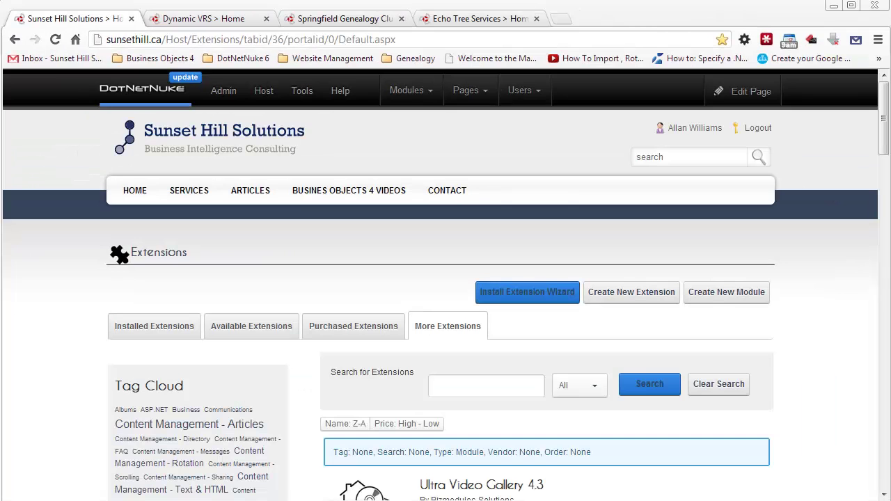
pyautogui.click(143, 337)
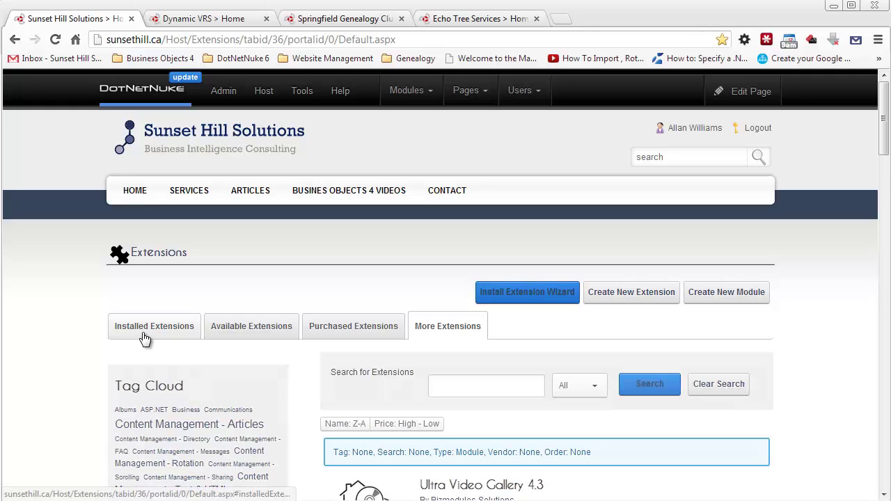
pyautogui.scroll(-4, 162, 374)
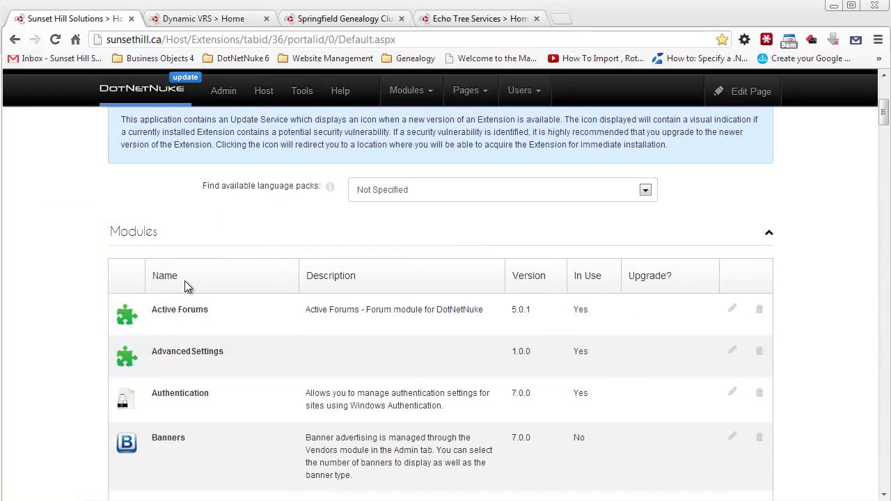
# Step: Collapse Modules to review the installed Authentication Systems, then show the available extensions
pyautogui.click(769, 238)
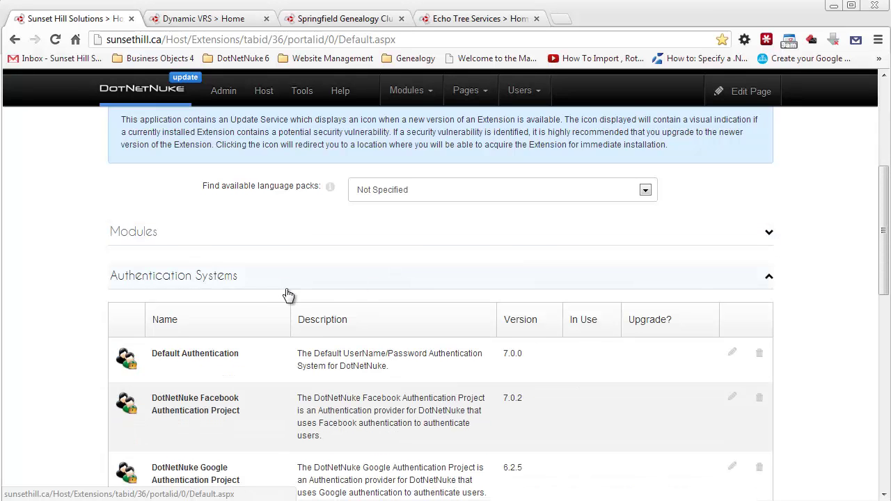
pyautogui.scroll(-2, 278, 289)
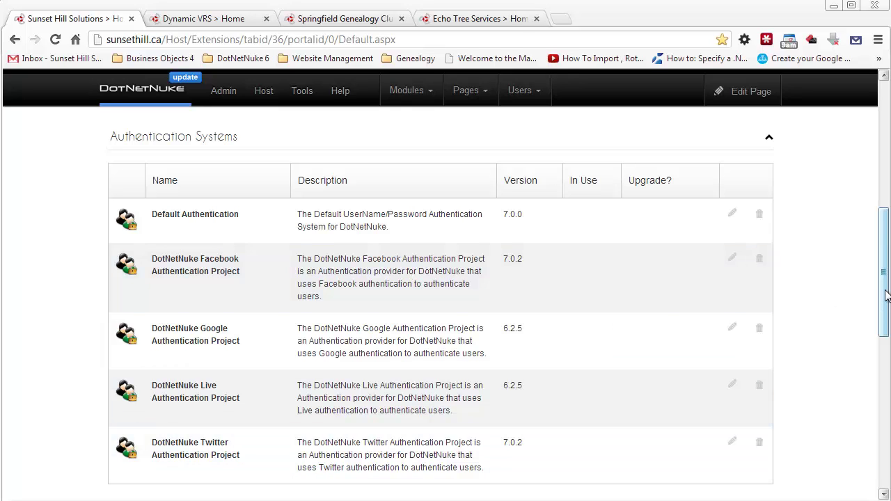
pyautogui.moveTo(886, 295); pyautogui.dragTo(884, 212)
pyautogui.click(262, 188)
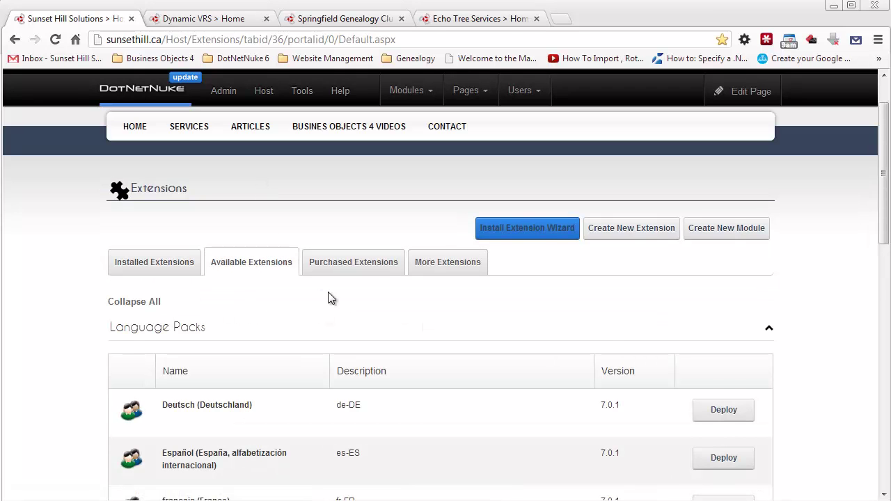
# Step: Collapse Language Packs and expand Authentication Systems to review the Facebook and Twitter providers
pyautogui.scroll(-2, 328, 292)
pyautogui.click(768, 192)
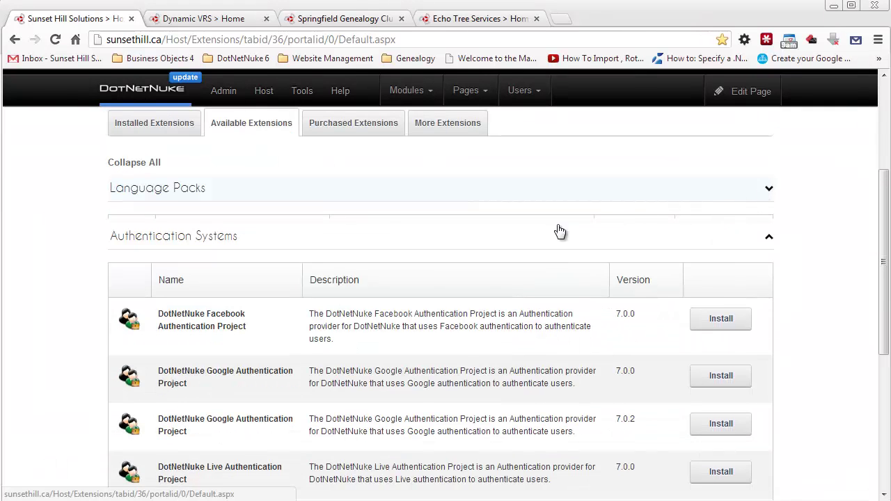
pyautogui.scroll(-2, 466, 308)
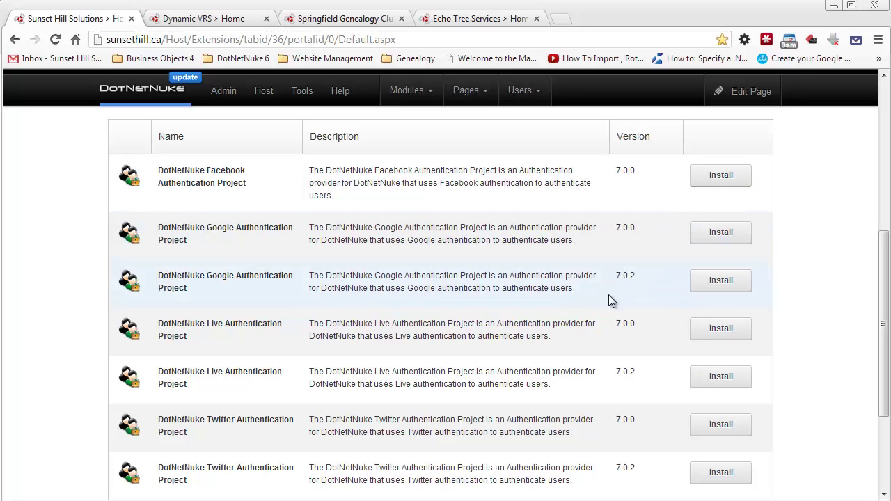
pyautogui.click(720, 176)
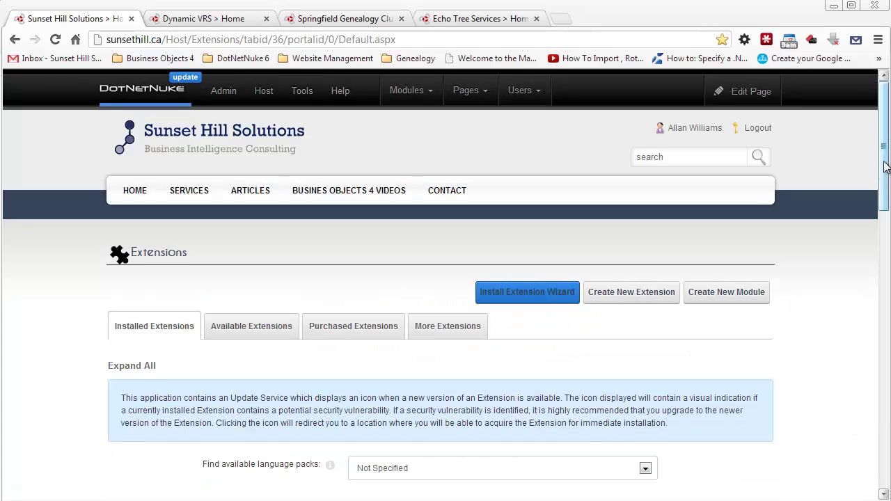
# Step: Check that the Facebook authentication provider is enabled, then close its settings window
pyautogui.moveTo(884, 167); pyautogui.dragTo(883, 214)
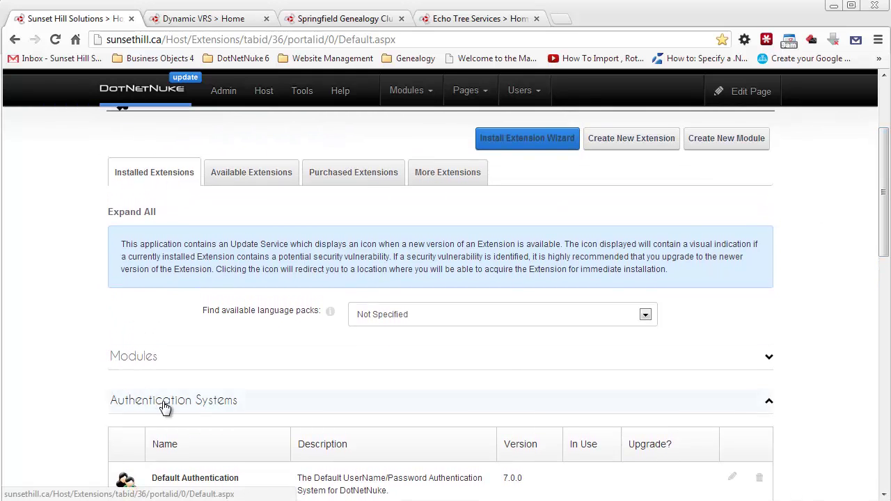
pyautogui.moveTo(884, 193); pyautogui.dragTo(884, 277)
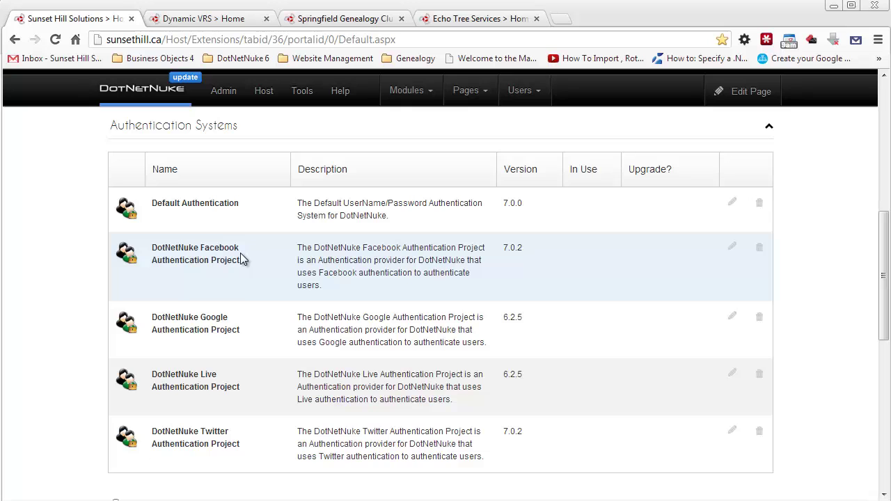
pyautogui.click(732, 249)
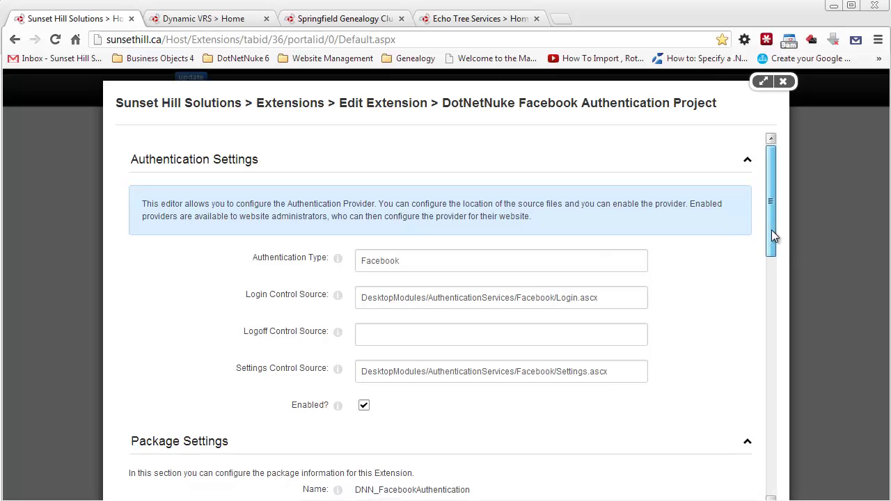
pyautogui.scroll(-1, 771, 229)
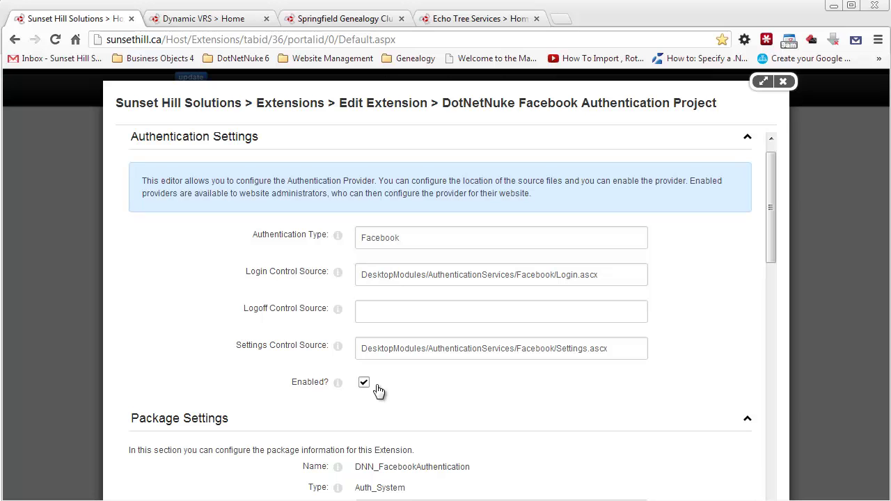
pyautogui.click(782, 82)
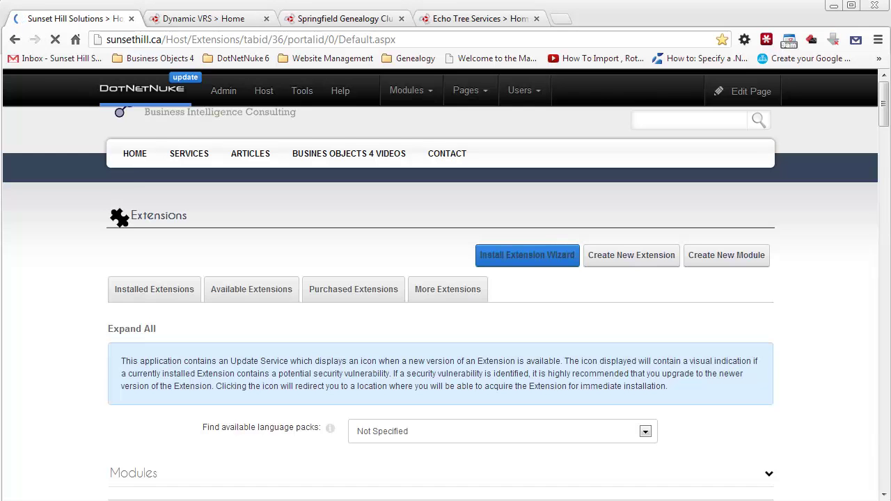
pyautogui.scroll(-8, 782, 378)
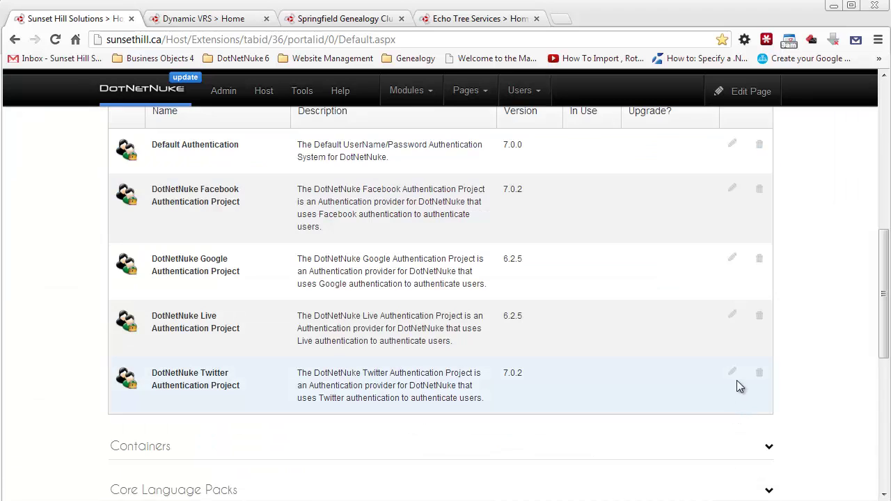
# Step: Confirm the Twitter Authentication Project (DNN_TwitterAuthentication) is enabled, then close its editor
pyautogui.click(733, 374)
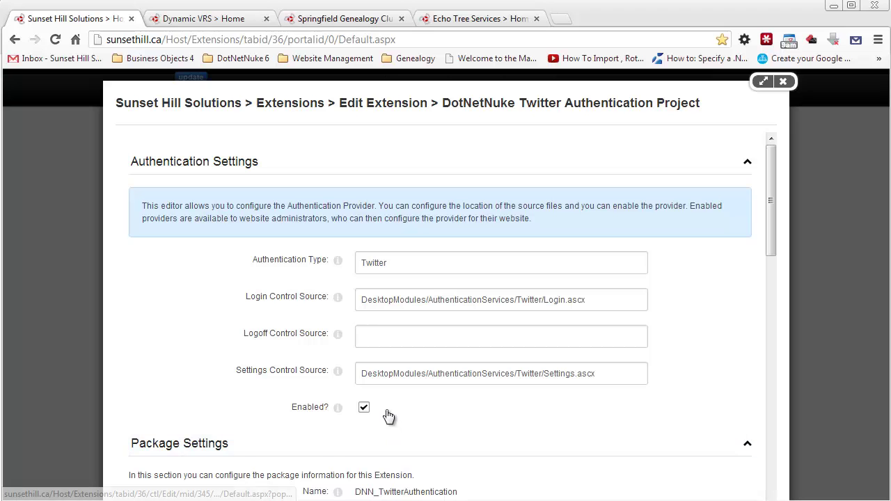
pyautogui.scroll(-1, 776, 250)
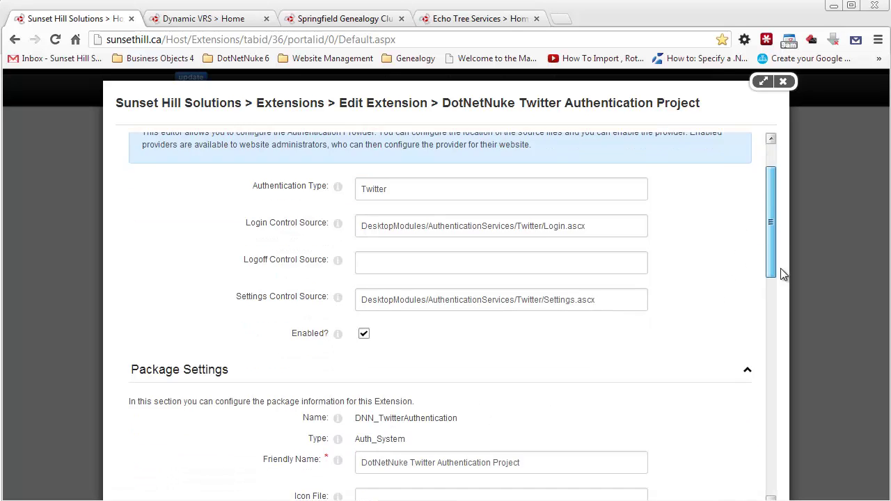
pyautogui.scroll(-2, 781, 274)
pyautogui.scroll(2, 785, 284)
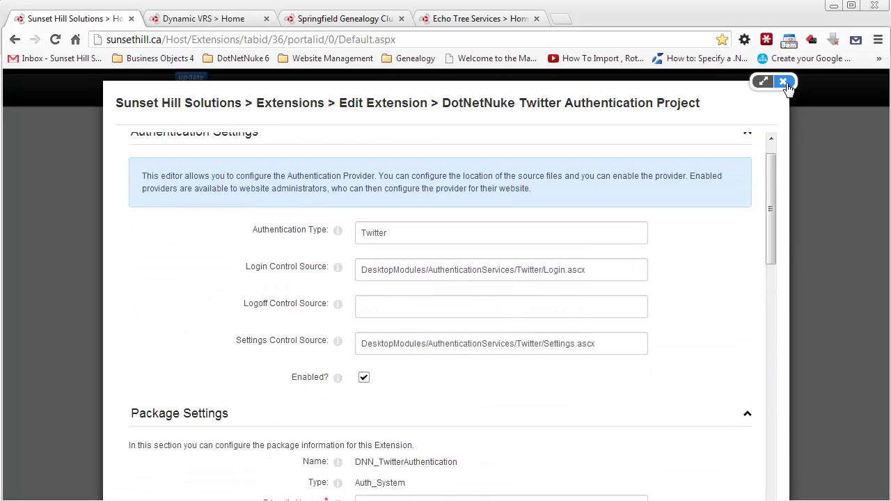
pyautogui.click(783, 82)
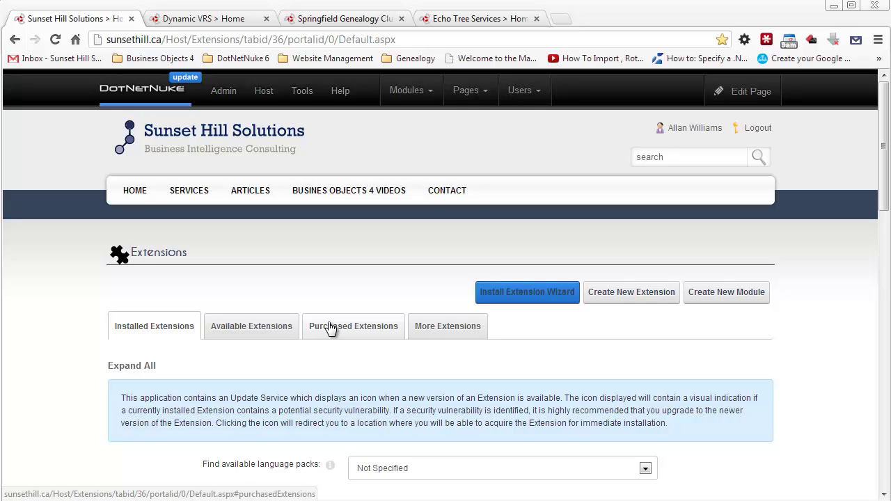
# Step: Log out of Sunset Hill Solutions and close the Sunset Hill, Dynamic VRS and Echo Tree tabs
pyautogui.click(758, 130)
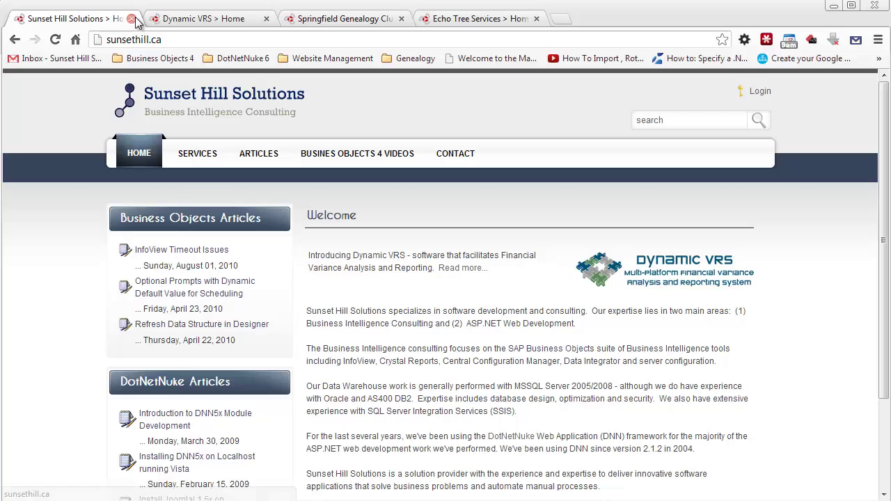
pyautogui.click(131, 19)
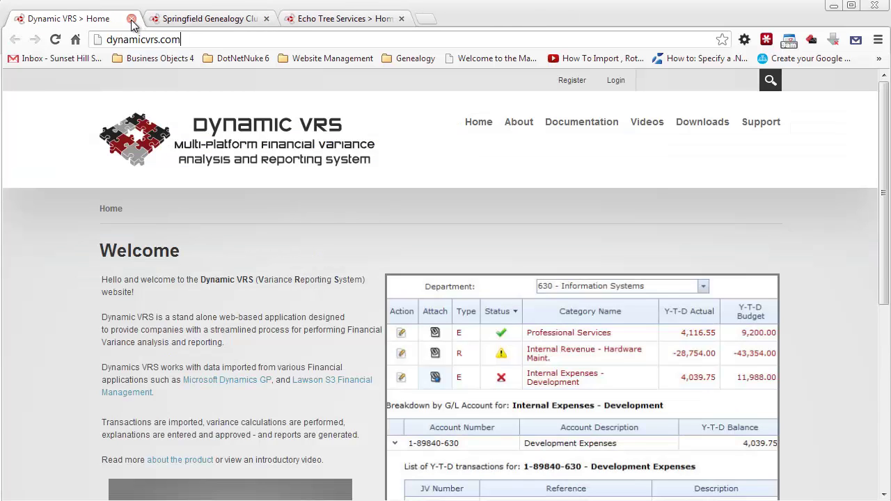
pyautogui.click(132, 19)
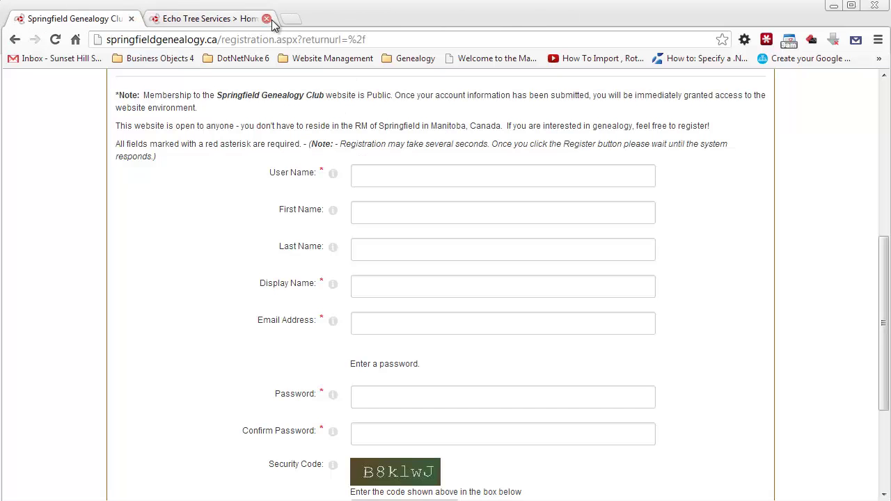
pyautogui.click(265, 19)
# Step: Go to the Springfield Genealogy Club home page and open its login page
pyautogui.moveTo(882, 367); pyautogui.dragTo(886, 184)
pyautogui.click(133, 196)
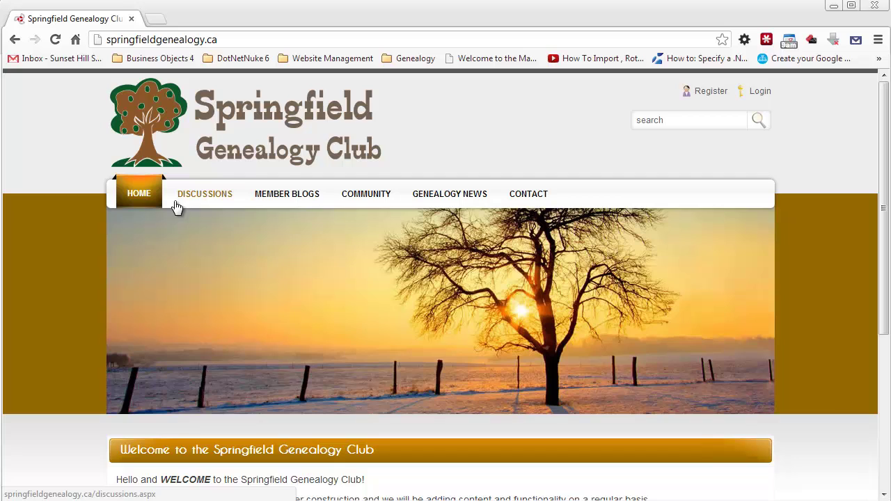
pyautogui.click(758, 92)
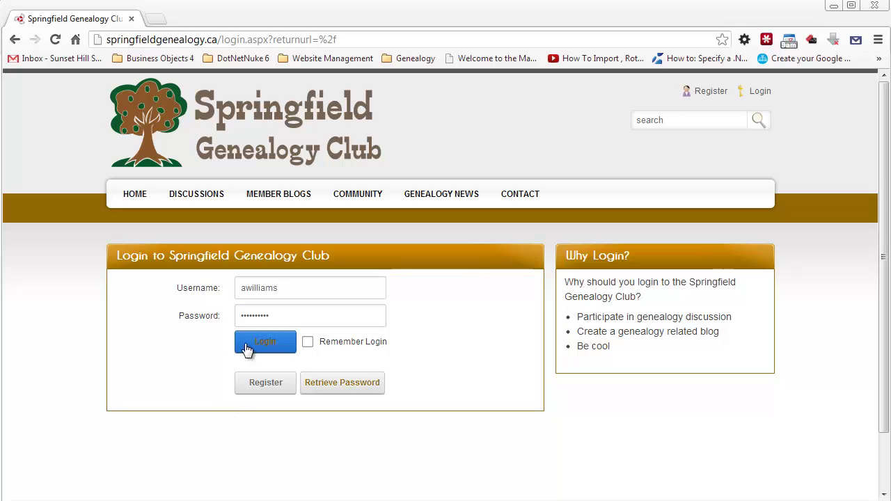
# Step: Sign in as administrator and open Admin > Advanced Settings > Extensions
pyautogui.click(254, 344)
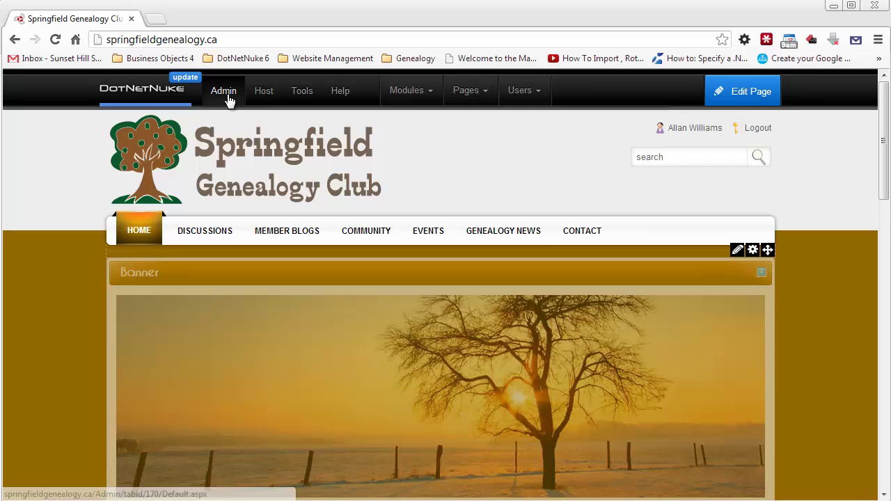
pyautogui.moveTo(229, 101)
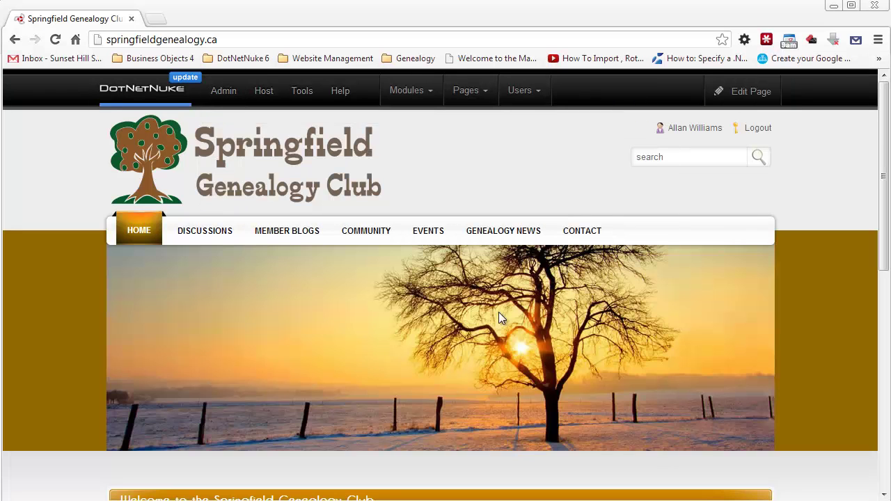
pyautogui.click(233, 101)
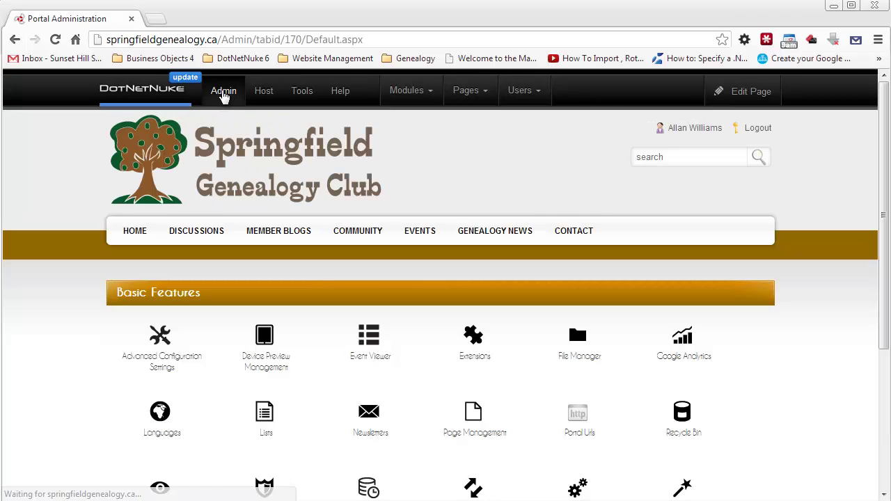
pyautogui.moveTo(226, 97)
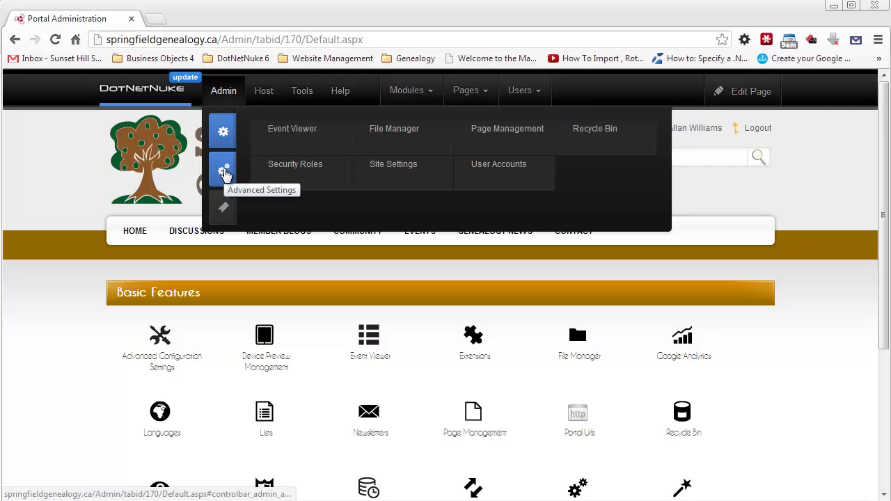
pyautogui.click(224, 174)
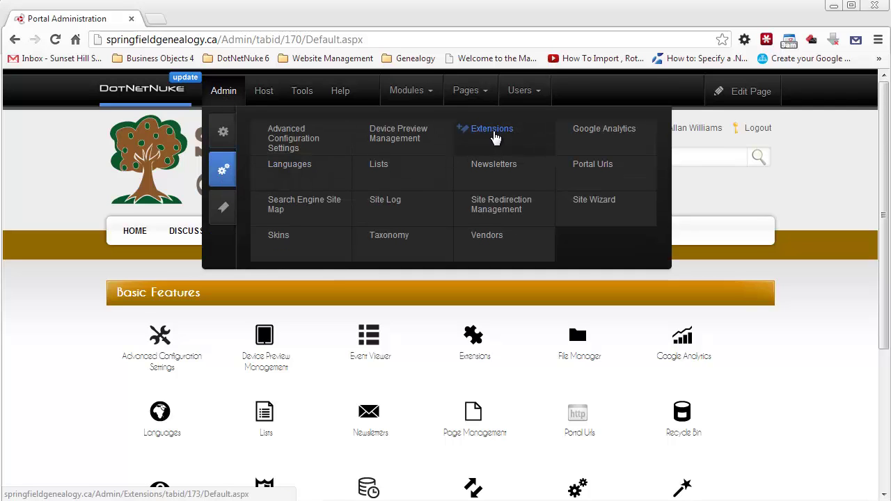
pyautogui.click(492, 132)
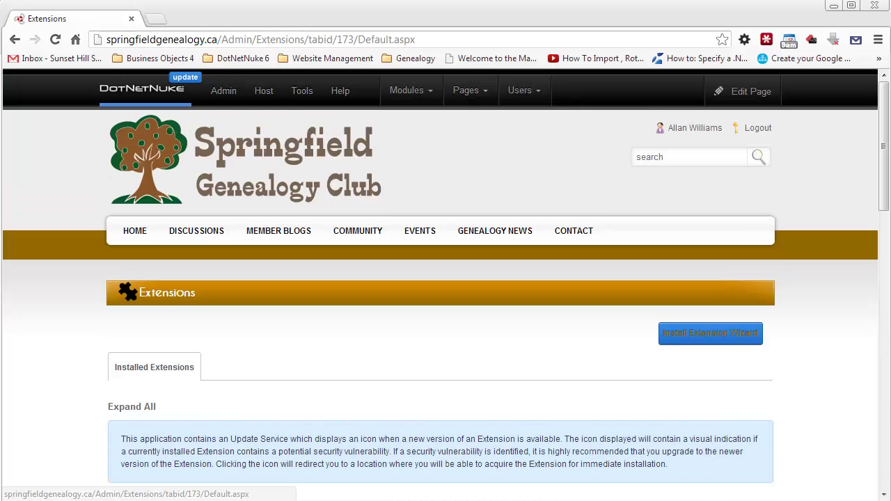
pyautogui.scroll(-3, 719, 411)
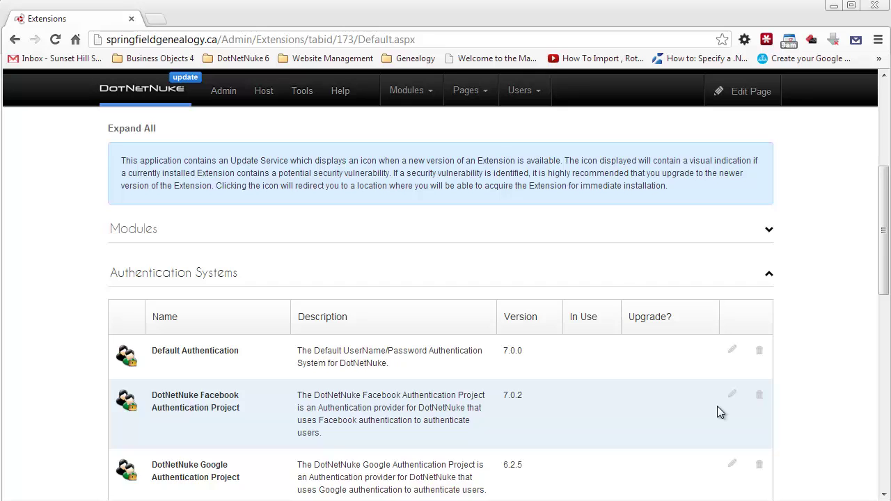
pyautogui.scroll(-1, 717, 406)
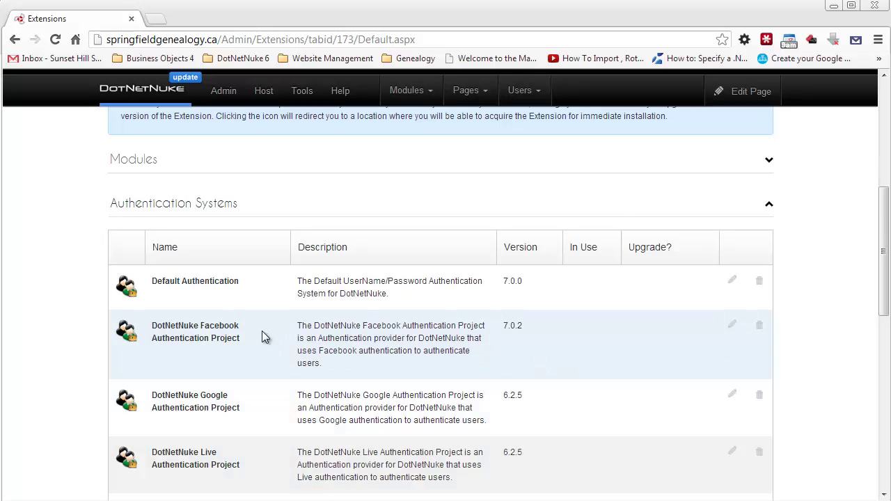
# Step: Open the Facebook Authentication editor and point out its empty APP ID and APP Secret fields
pyautogui.click(732, 327)
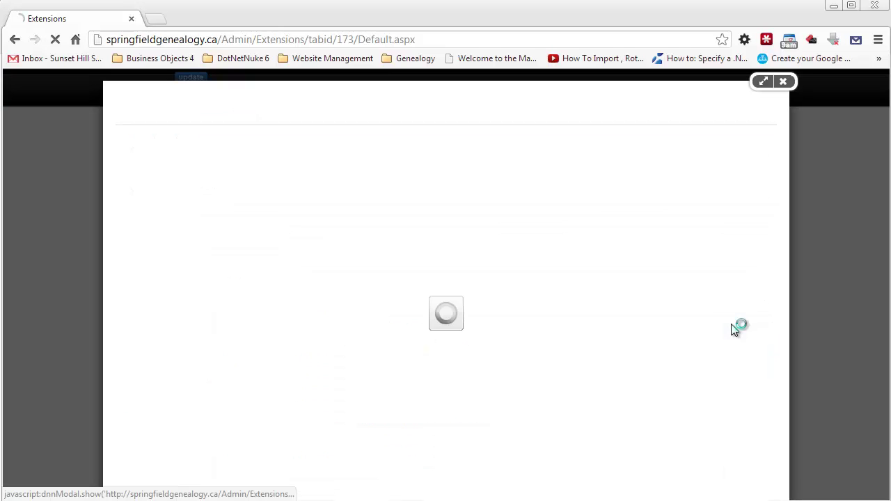
pyautogui.click(469, 253)
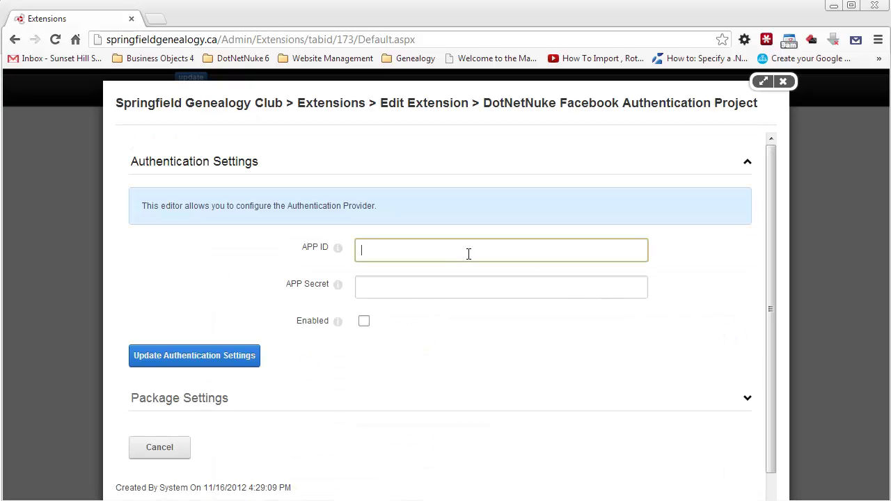
pyautogui.click(441, 287)
pyautogui.click(421, 253)
pyautogui.click(420, 289)
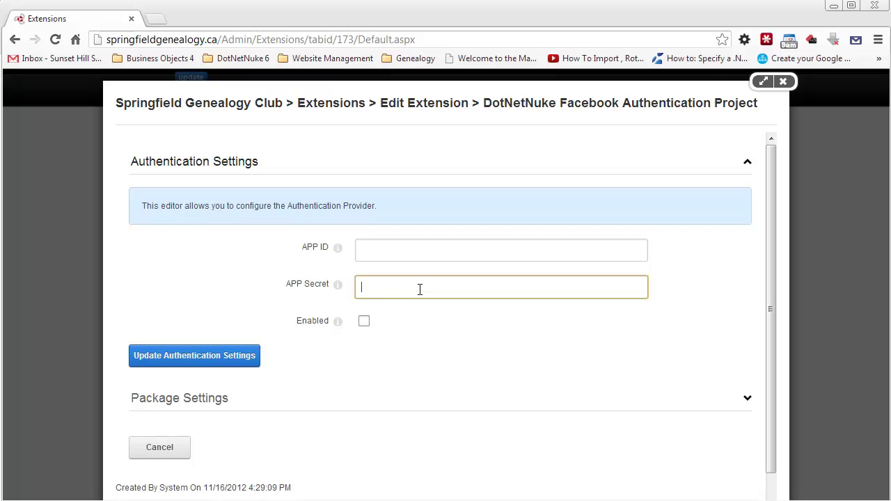
pyautogui.click(402, 254)
pyautogui.click(407, 291)
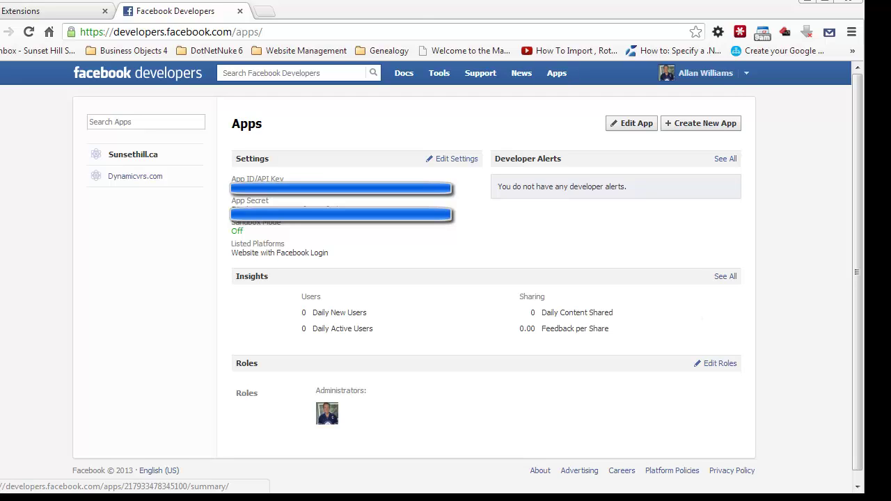
# Step: Create a new Facebook app named Springfieldgenealogy and pass the security captcha
pyautogui.click(430, 31)
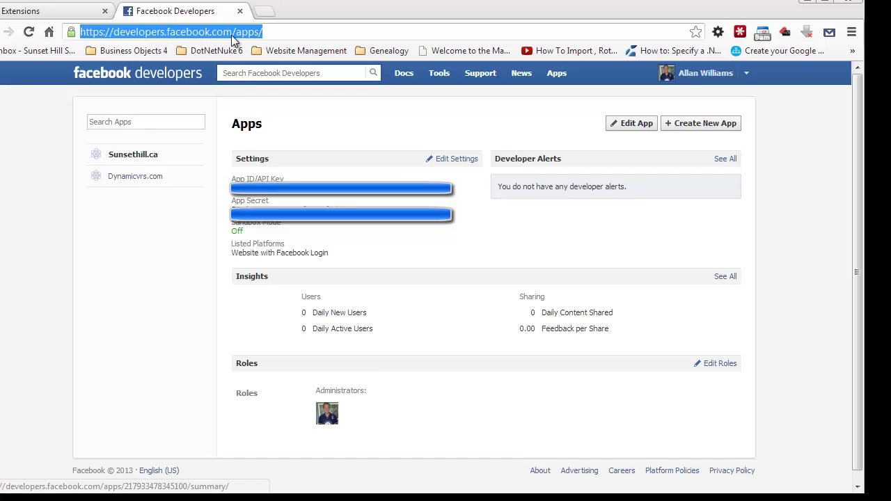
pyautogui.click(272, 33)
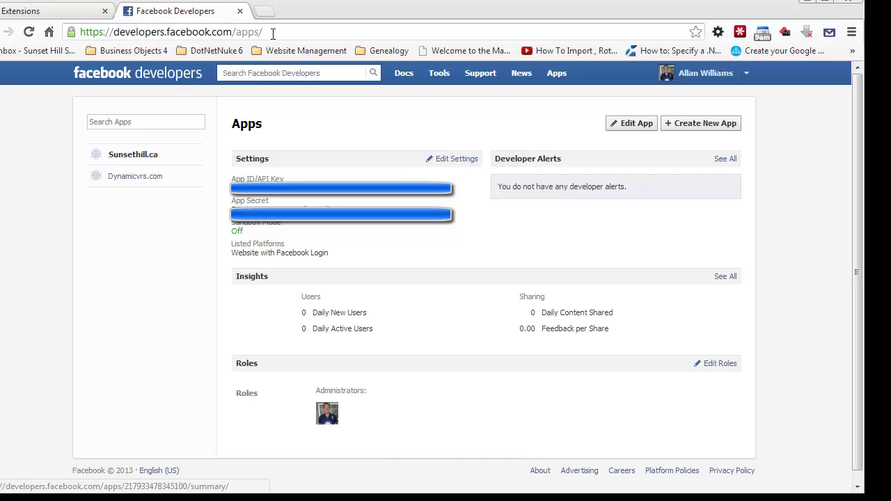
pyautogui.click(704, 125)
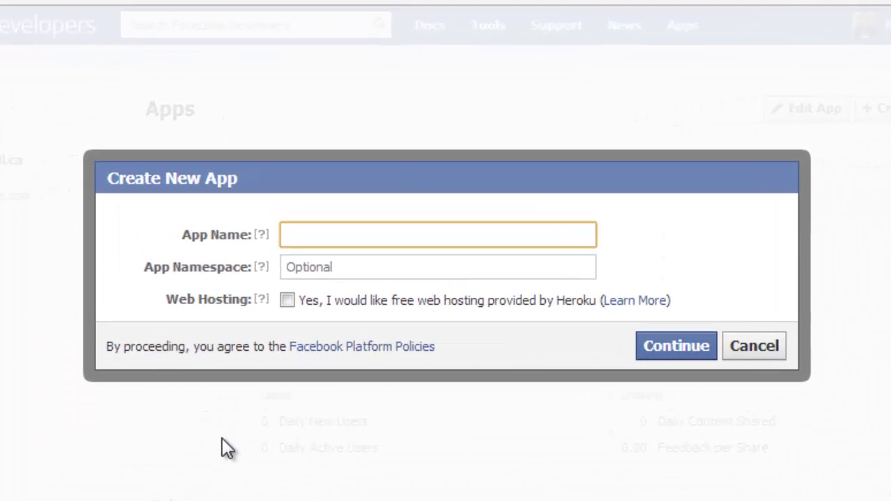
pyautogui.write('Springfieldgenealogy')
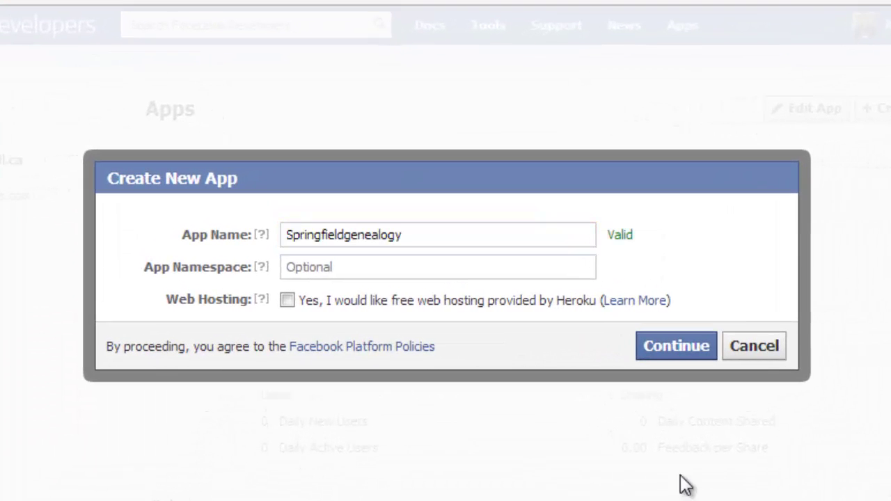
pyautogui.click(410, 233)
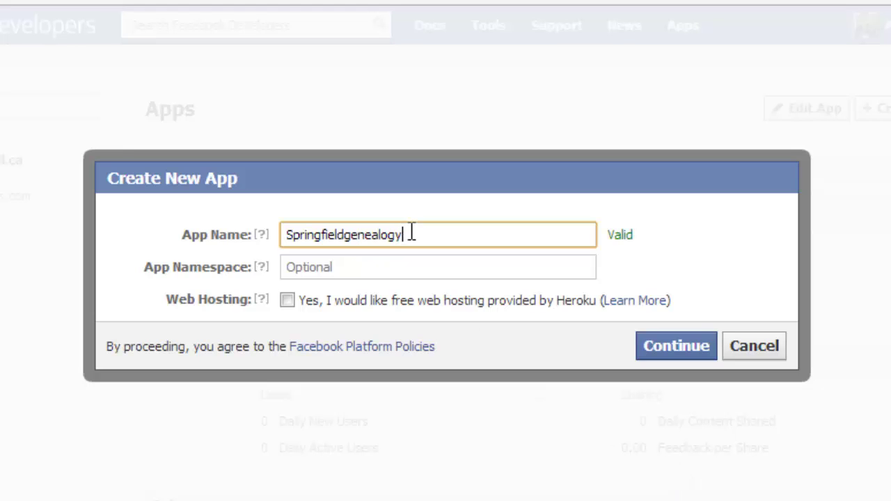
pyautogui.click(408, 271)
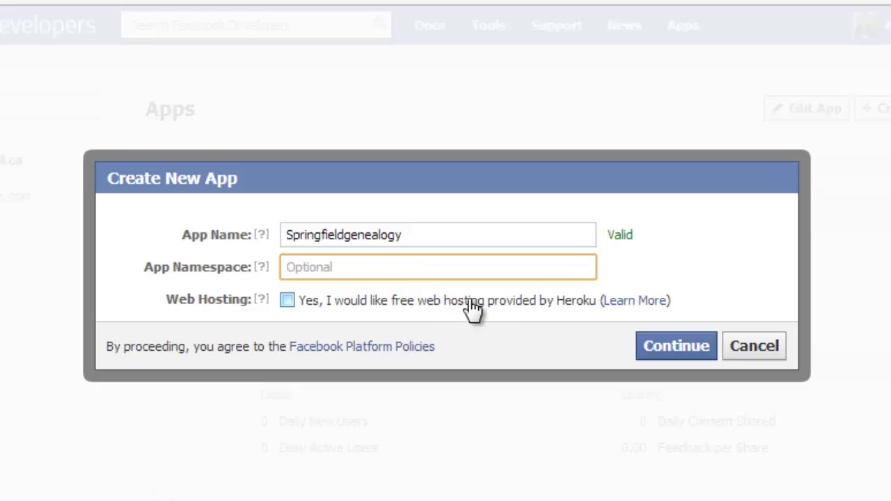
pyautogui.click(684, 351)
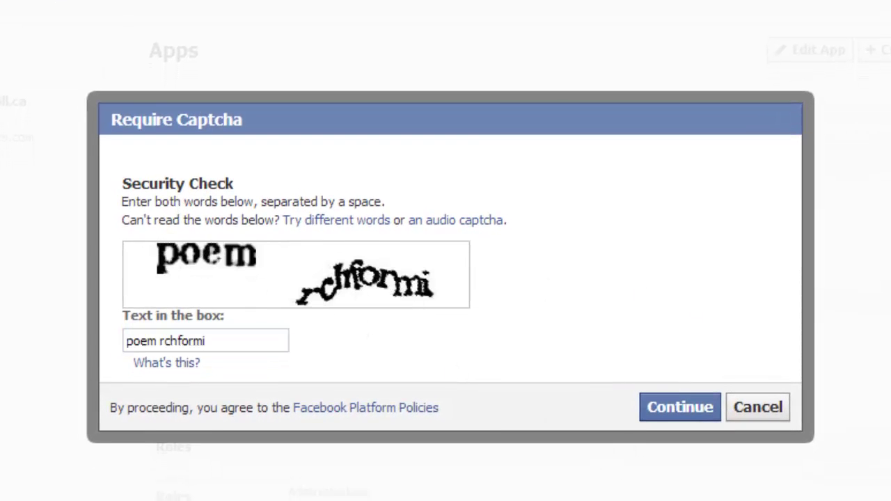
pyautogui.click(676, 407)
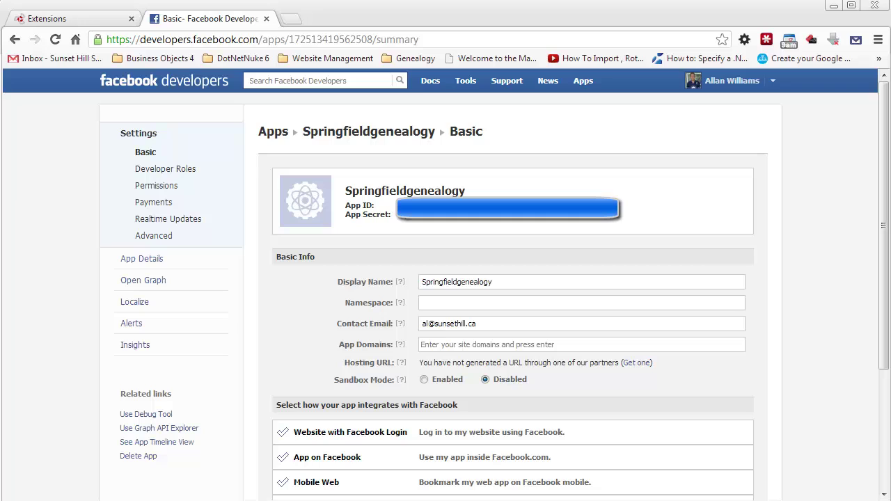
pyautogui.moveTo(597, 222); pyautogui.dragTo(346, 195)
pyautogui.click(625, 220)
pyautogui.click(430, 344)
pyautogui.write('http://spri')
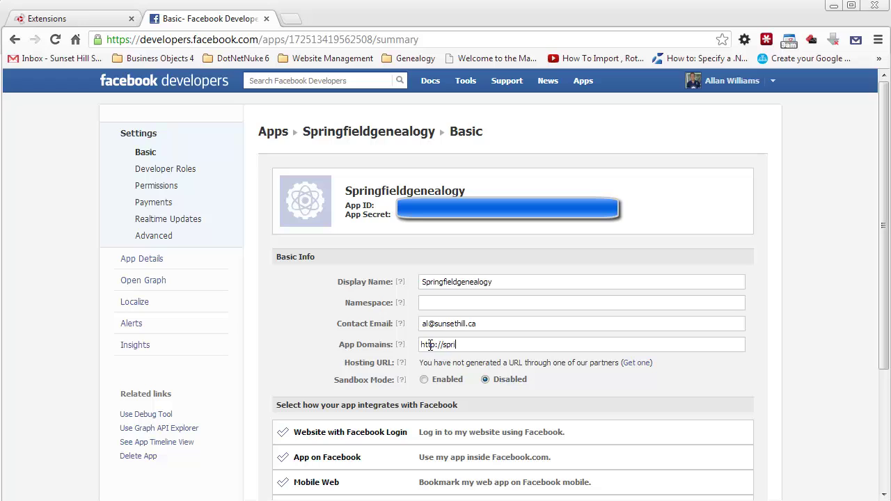
pyautogui.write('ngfieldgenealogy.ca')
pyautogui.scroll(-2, 389, 366)
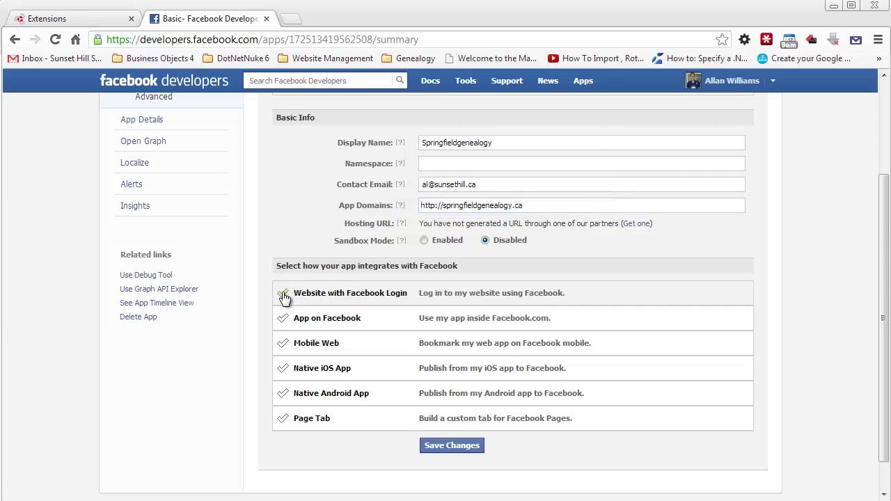
pyautogui.click(284, 296)
pyautogui.click(536, 207)
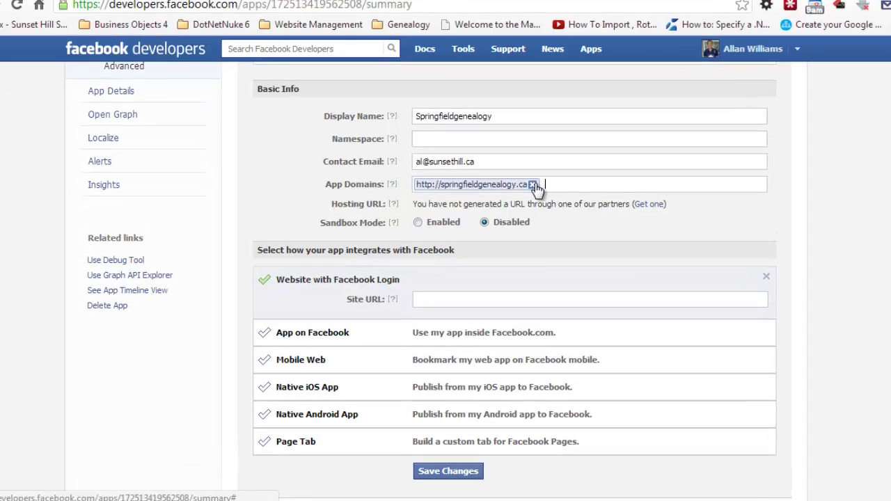
pyautogui.click(530, 206)
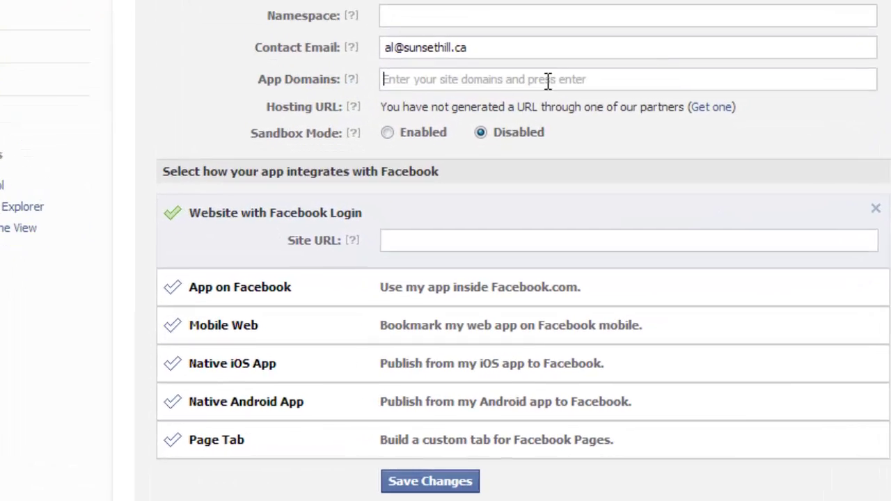
pyautogui.click(395, 197)
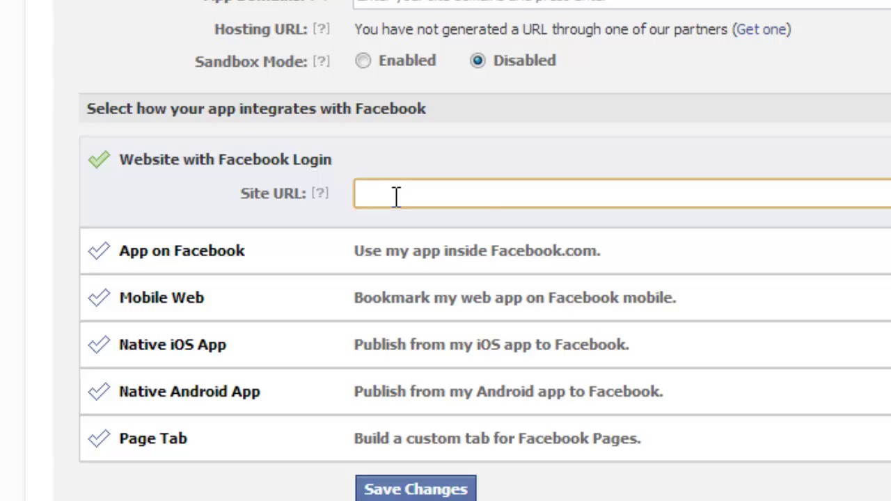
pyautogui.write('http://springfieldgenealogy.ca')
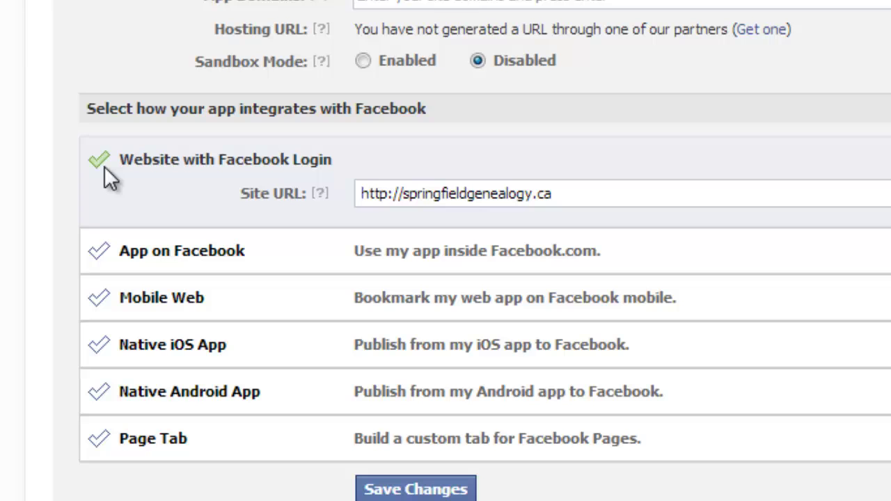
pyautogui.click(608, 193)
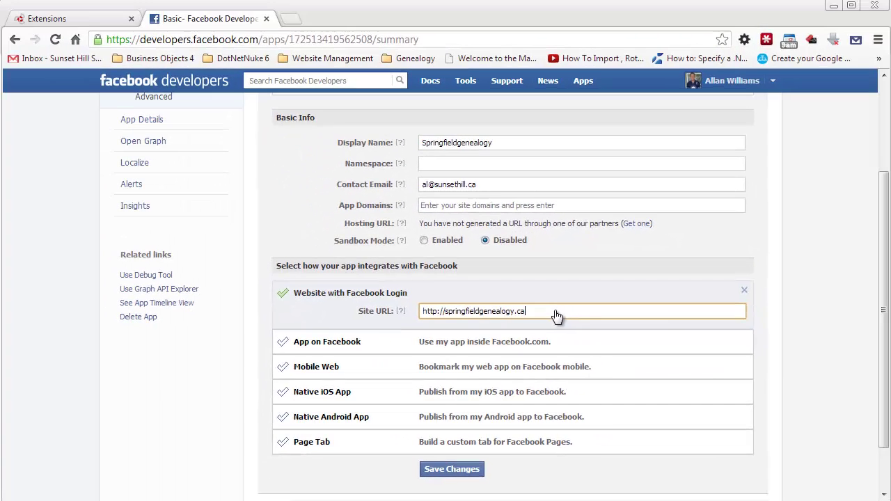
pyautogui.click(453, 469)
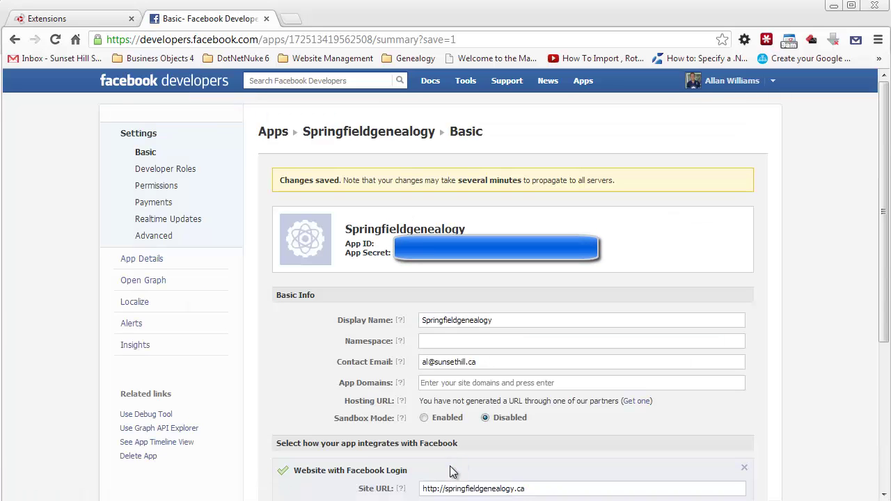
pyautogui.hotkey('ctrl', 'shift', 'Tab')
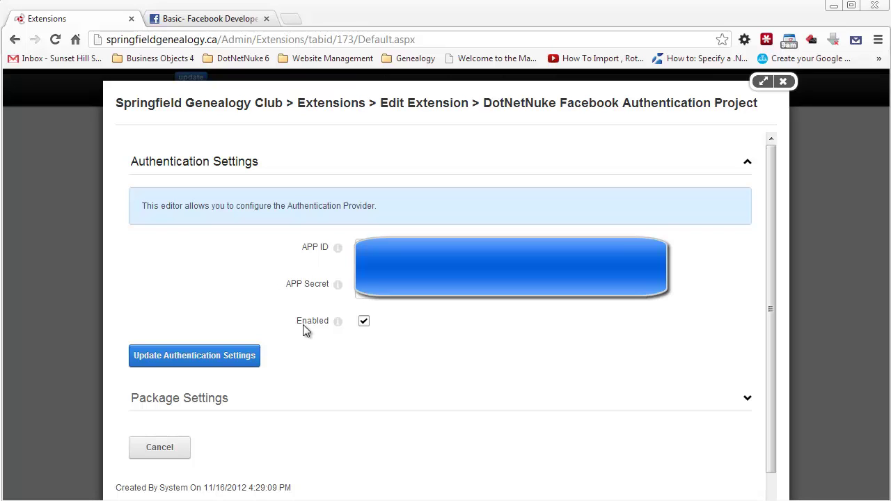
# Step: Save the Facebook provider's App ID, secret and Enabled settings, then close the editor
pyautogui.click(172, 361)
pyautogui.click(782, 82)
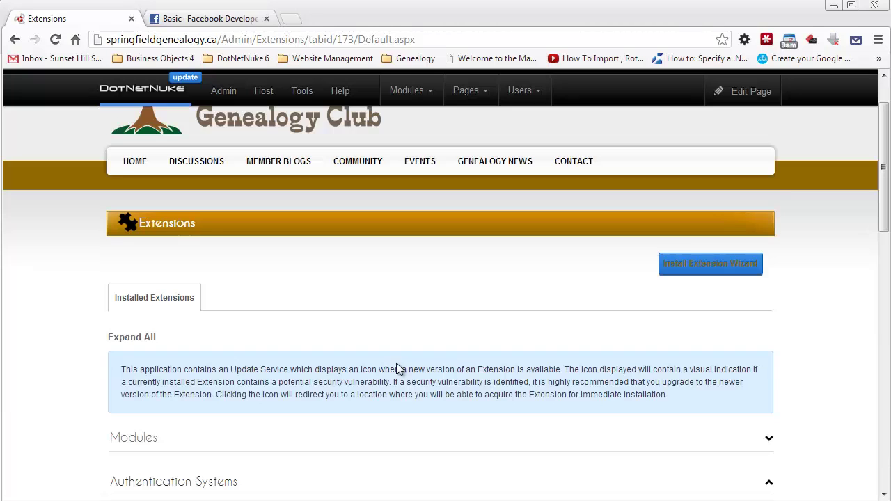
# Step: View the empty Twitter authentication settings, then go to Twitter's Create an application form
pyautogui.scroll(-7, 422, 369)
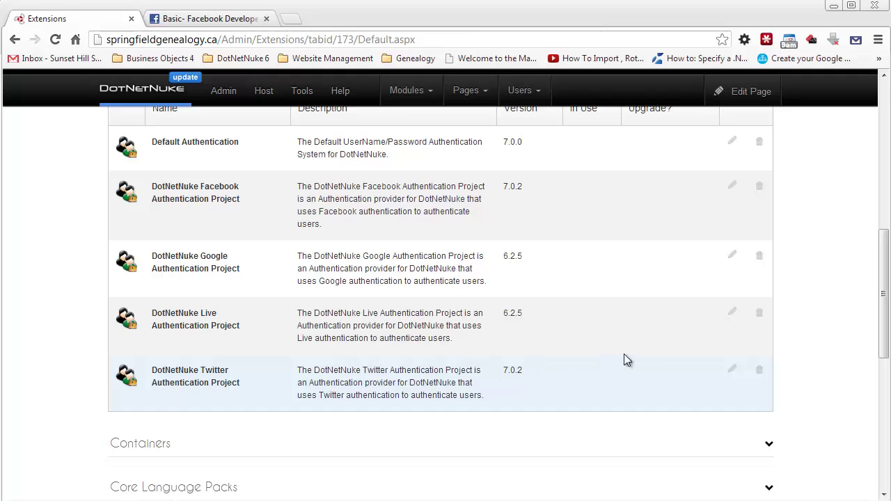
pyautogui.click(731, 369)
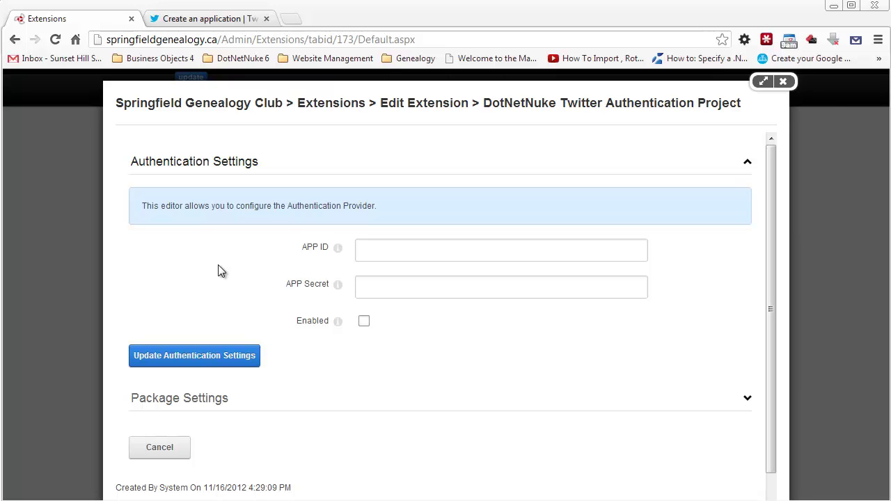
pyautogui.click(783, 81)
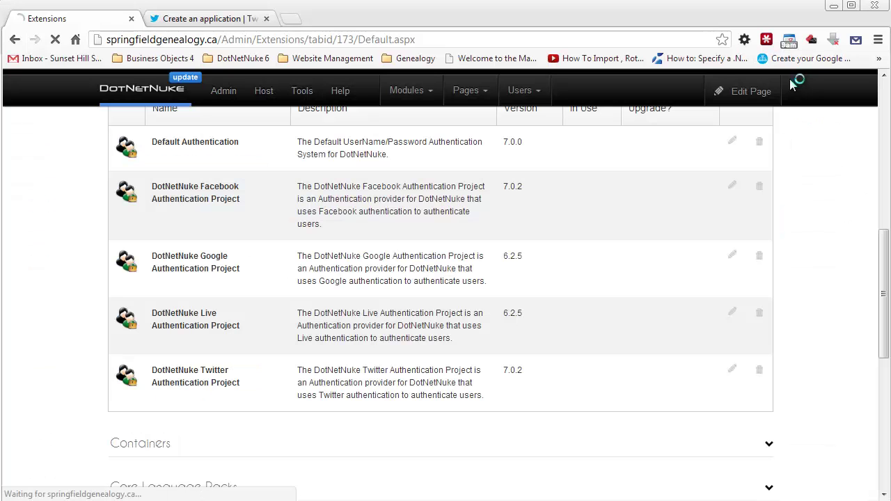
pyautogui.click(204, 21)
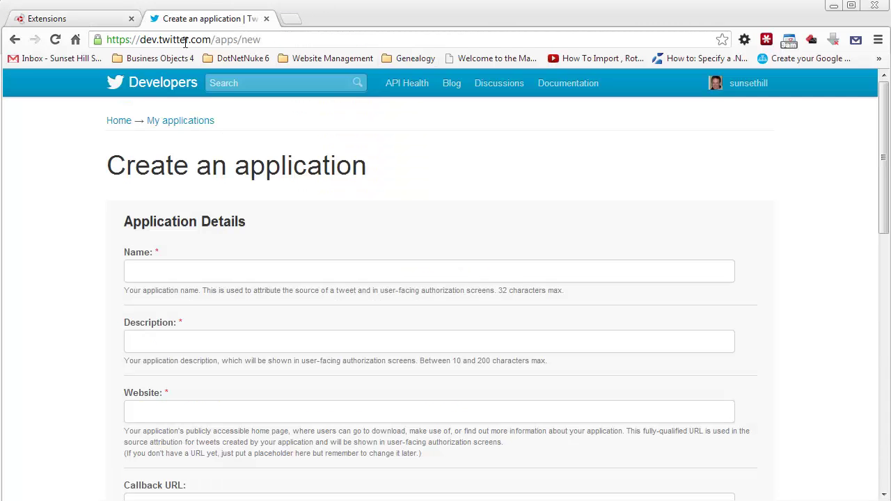
pyautogui.click(239, 40)
pyautogui.moveTo(776, 93)
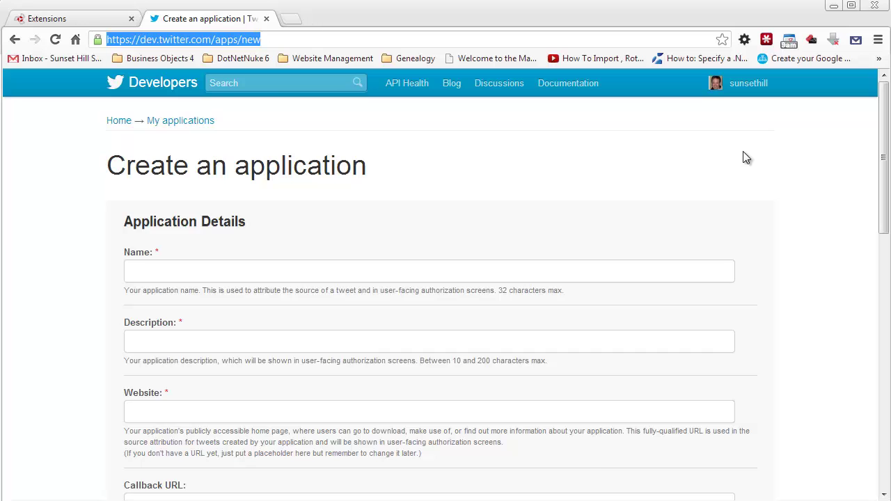
pyautogui.scroll(-1, 746, 158)
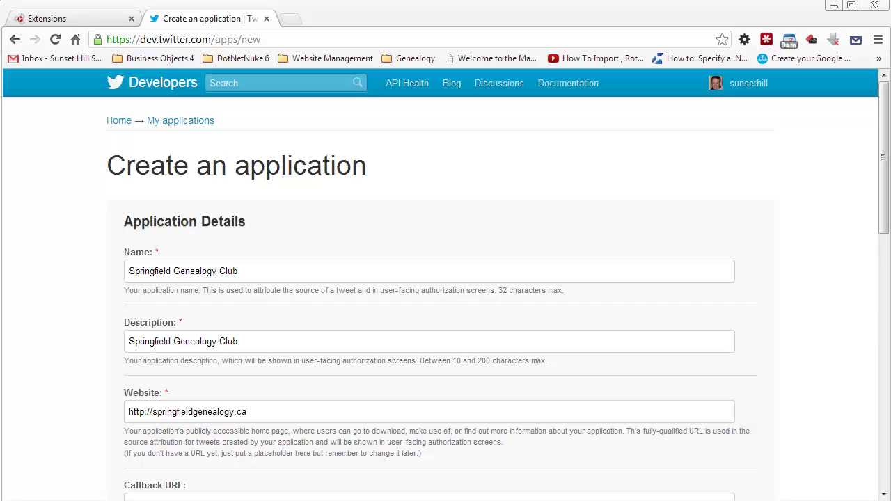
pyautogui.click(241, 271)
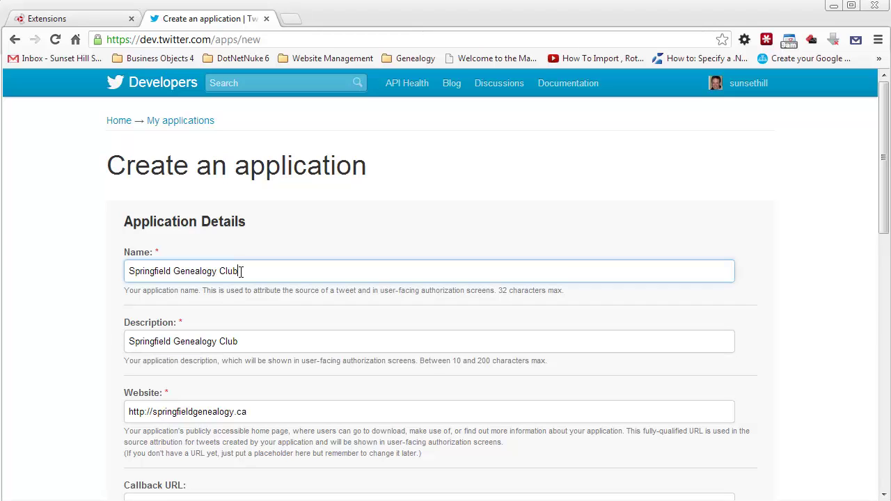
pyautogui.click(249, 342)
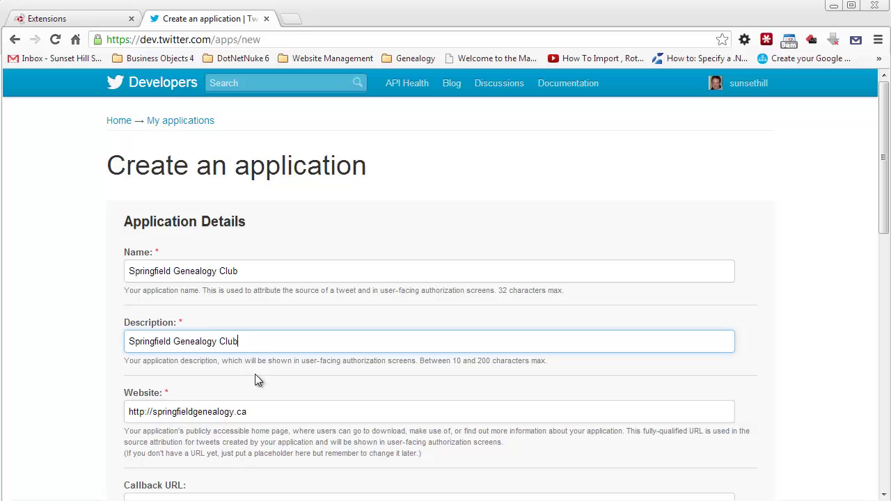
pyautogui.click(263, 414)
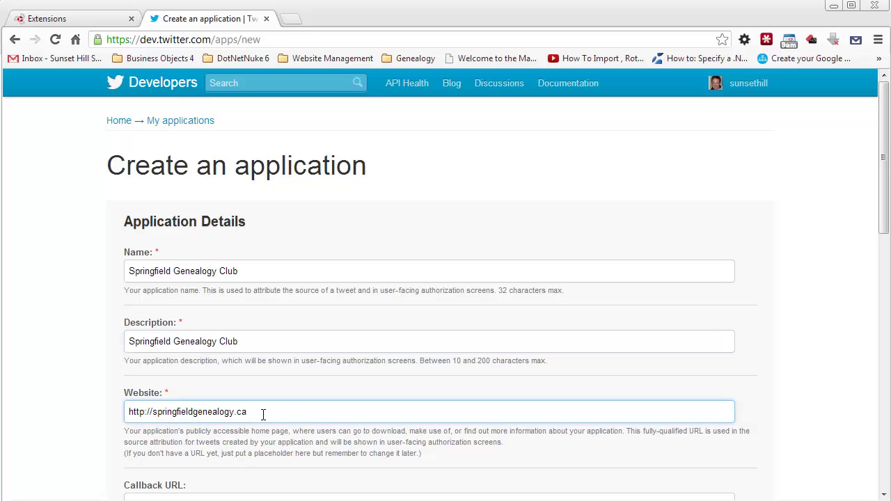
pyautogui.scroll(-2, 881, 191)
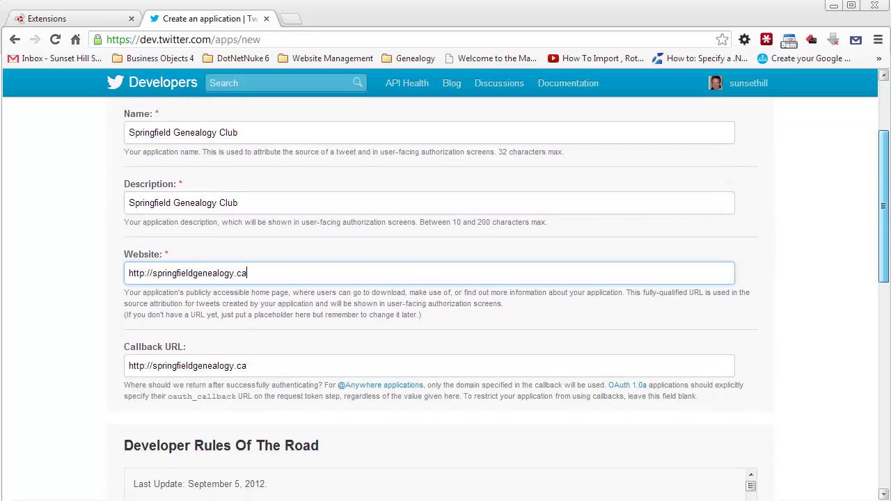
pyautogui.click(258, 366)
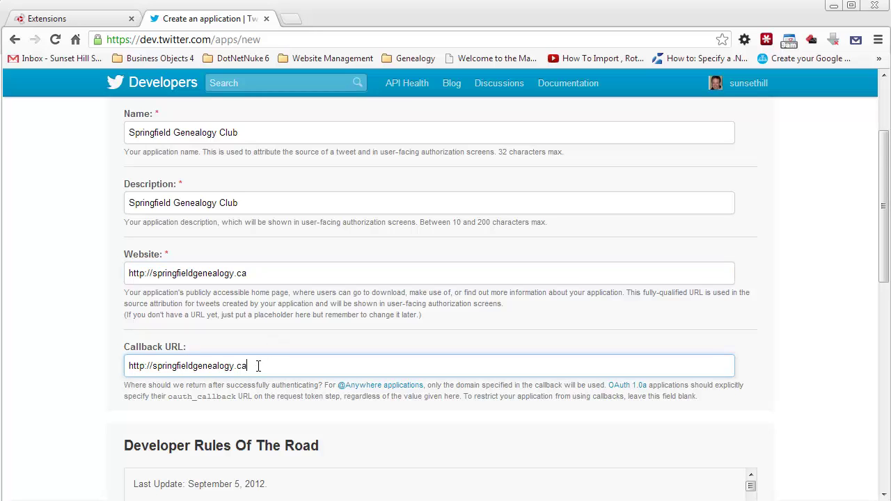
pyautogui.moveTo(258, 366); pyautogui.dragTo(104, 369)
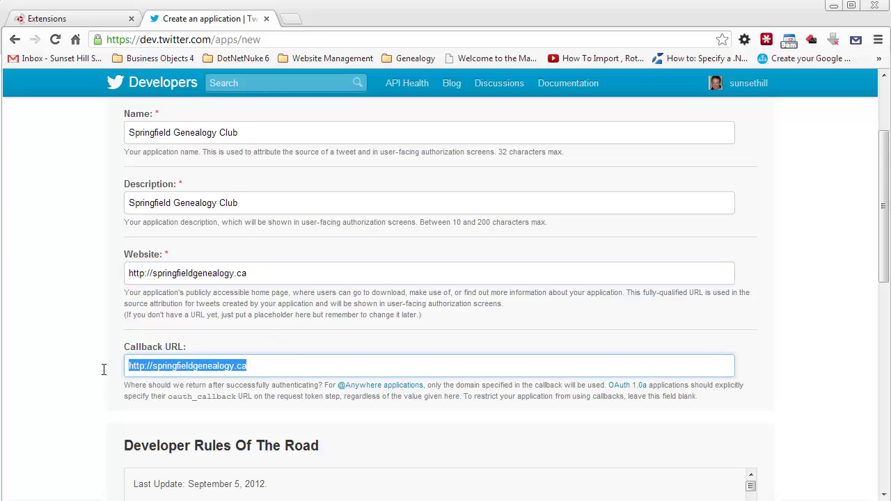
pyautogui.click(255, 366)
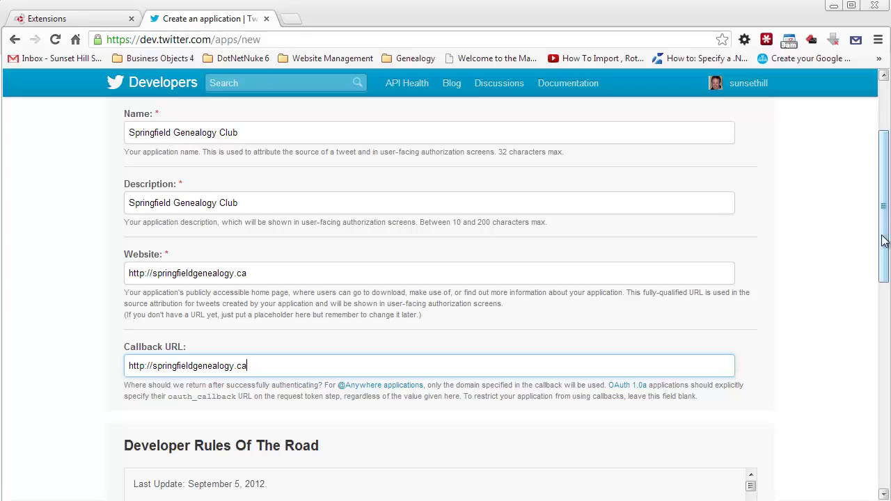
# Step: Agree to the developer rules, answer the CAPTCHA with 'limatle' and create the application
pyautogui.scroll(-3, 881, 250)
pyautogui.scroll(-2, 729, 214)
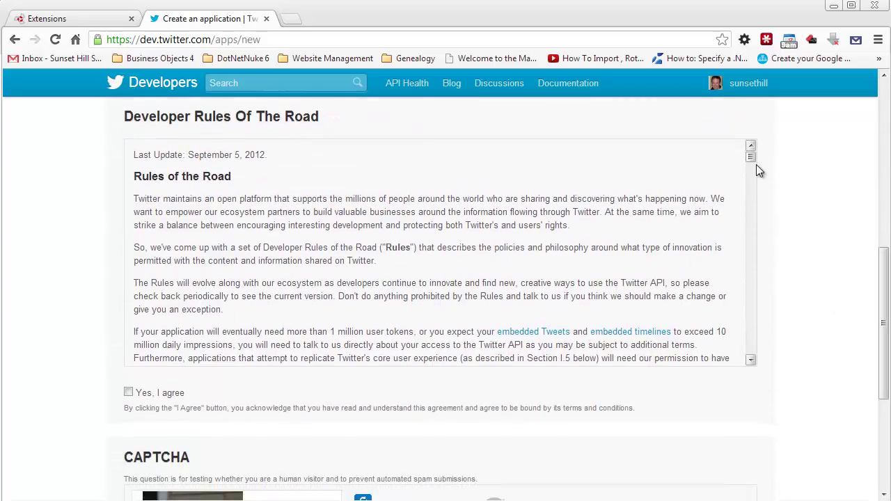
pyautogui.moveTo(752, 155); pyautogui.dragTo(775, 343)
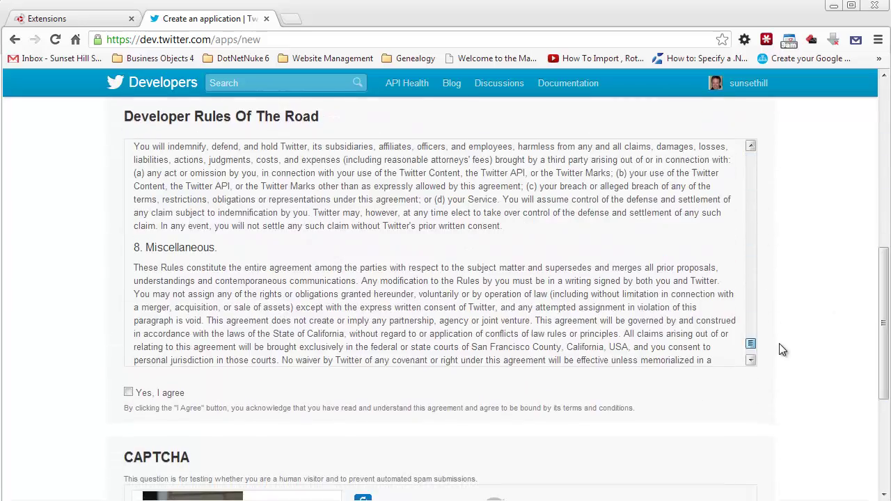
pyautogui.click(128, 393)
pyautogui.scroll(-2, 98, 381)
pyautogui.click(195, 410)
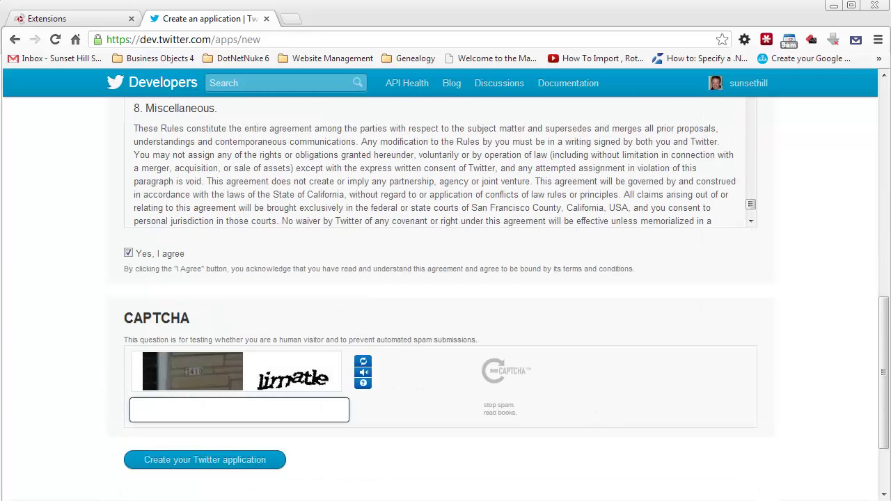
pyautogui.write('limatle')
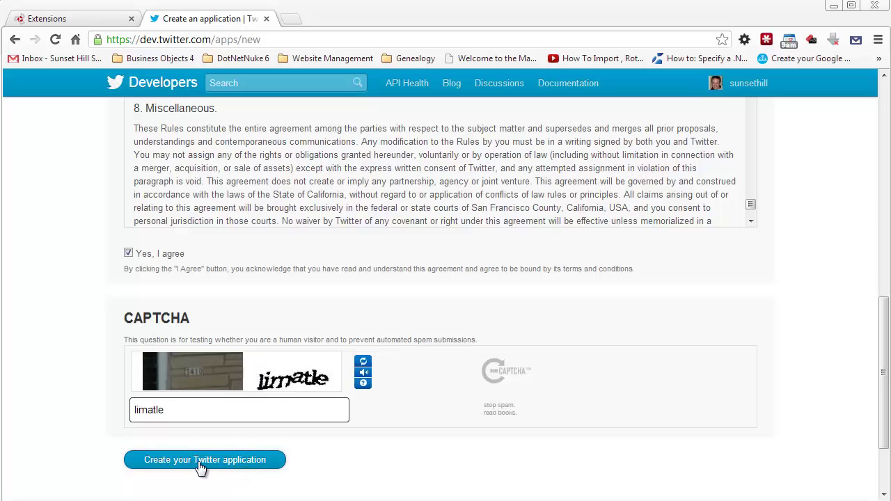
pyautogui.click(200, 465)
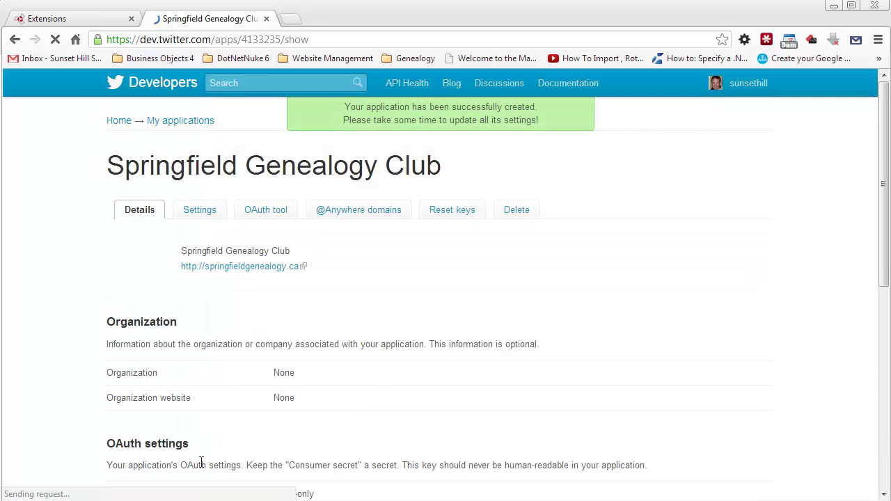
# Step: Find the new app's OAuth consumer key and secret, then return to DotNetNuke's Twitter settings
pyautogui.scroll(-1, 376, 397)
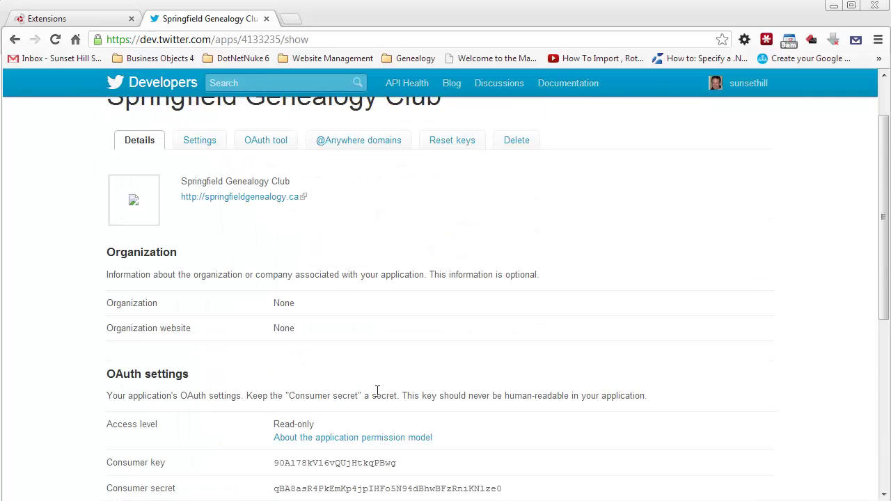
pyautogui.scroll(-1, 375, 393)
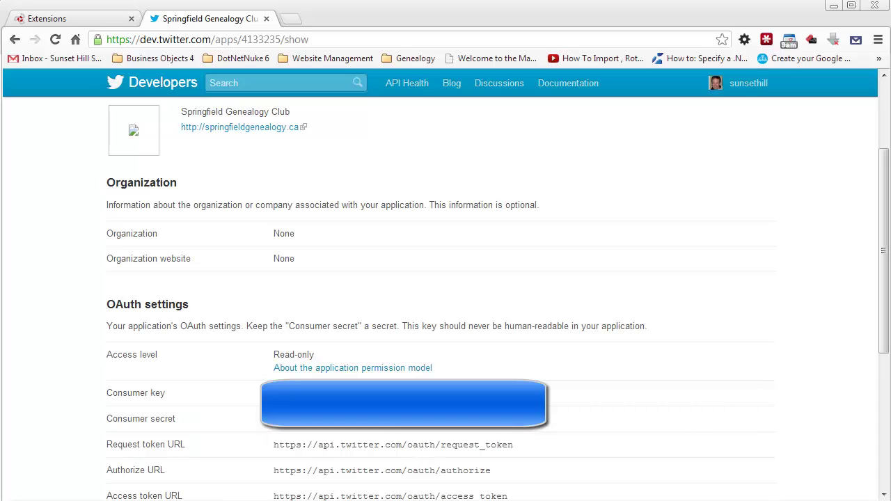
pyautogui.hotkey('ctrl', 'shift', 'Tab')
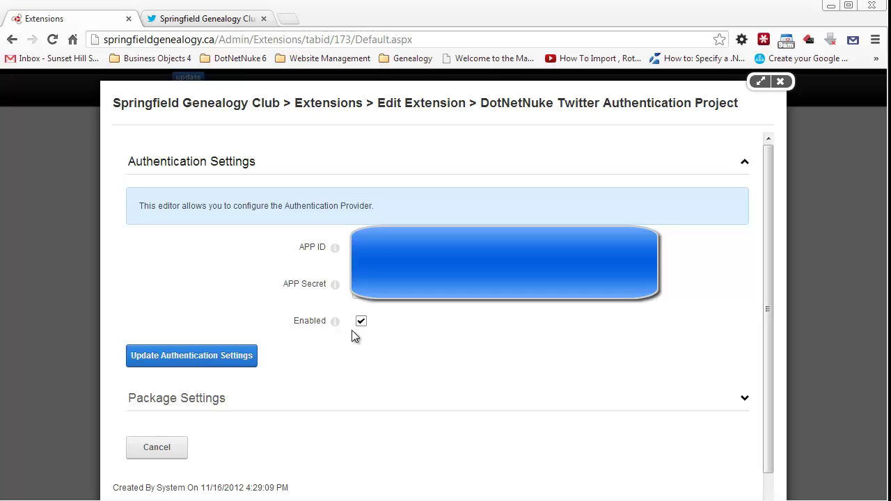
# Step: Save the Twitter provider's App ID, secret and Enabled setting
pyautogui.click(159, 357)
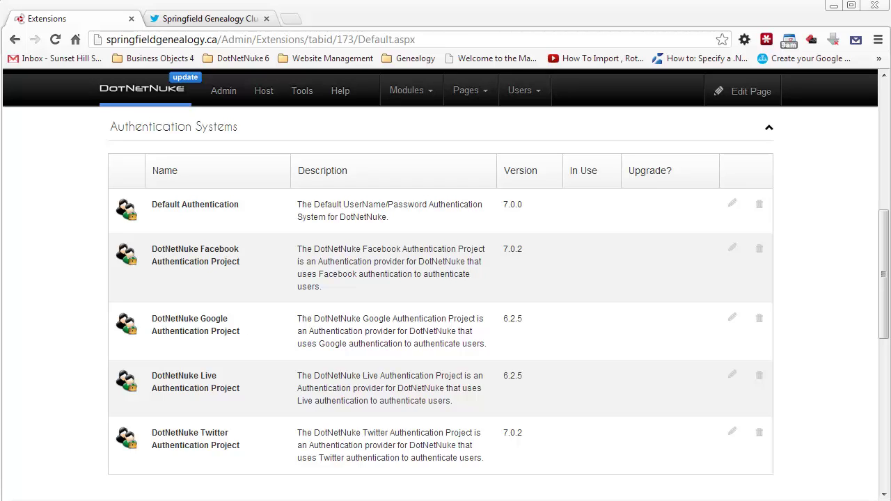
# Step: Open the advanced admin pages and confirm the Facebook provider is enabled
pyautogui.moveTo(884, 273); pyautogui.dragTo(885, 146)
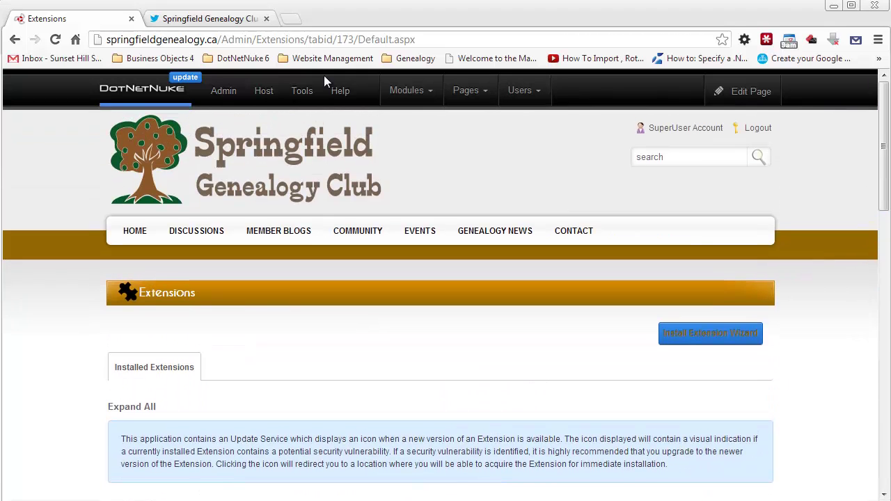
pyautogui.moveTo(230, 90)
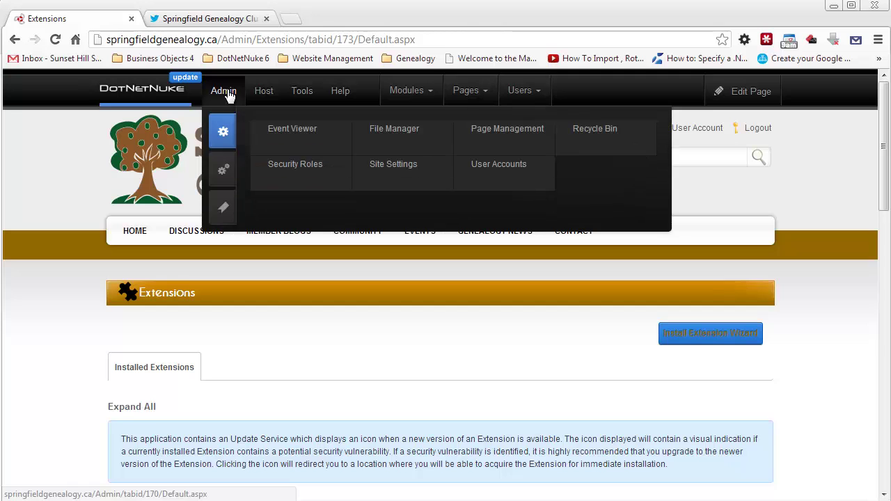
pyautogui.click(223, 171)
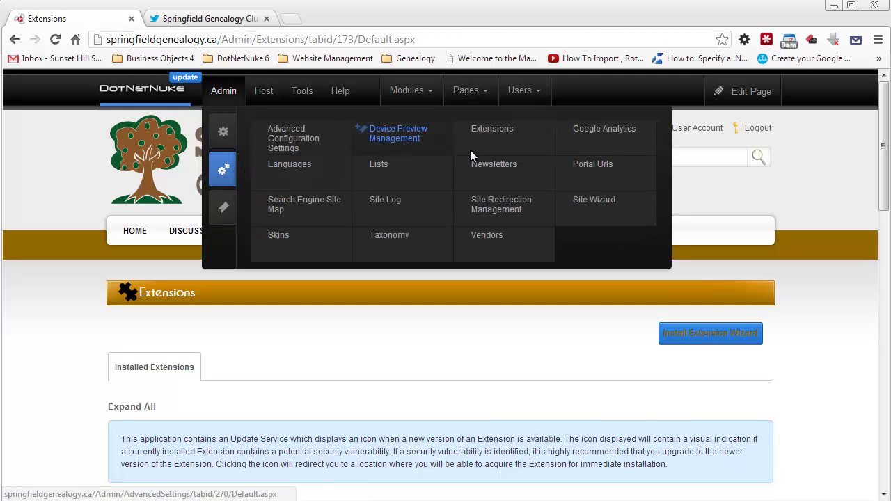
pyautogui.moveTo(888, 155); pyautogui.dragTo(888, 278)
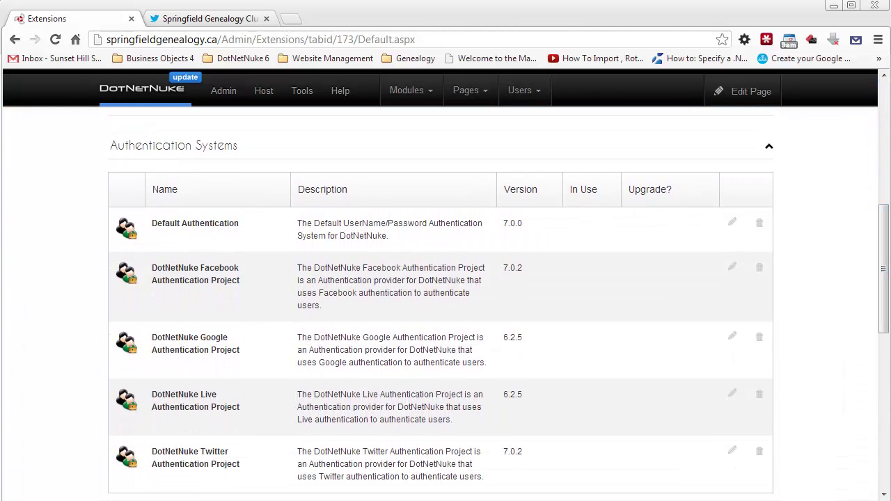
pyautogui.click(732, 265)
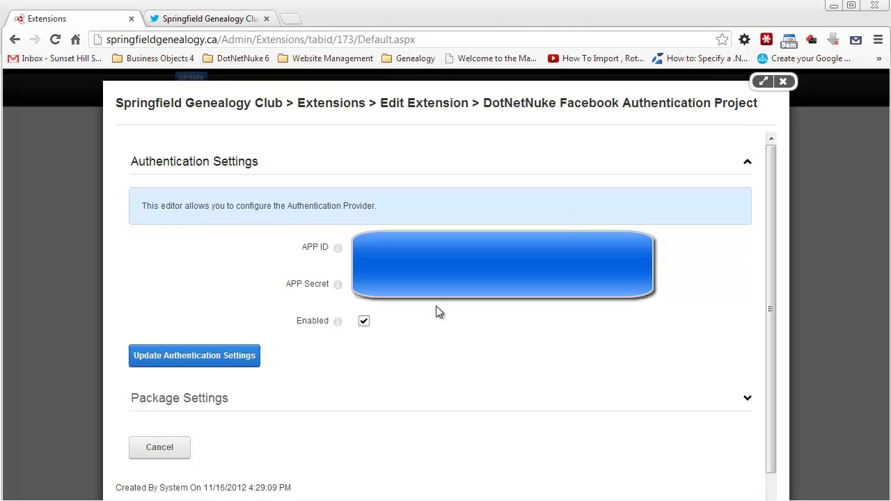
pyautogui.click(783, 82)
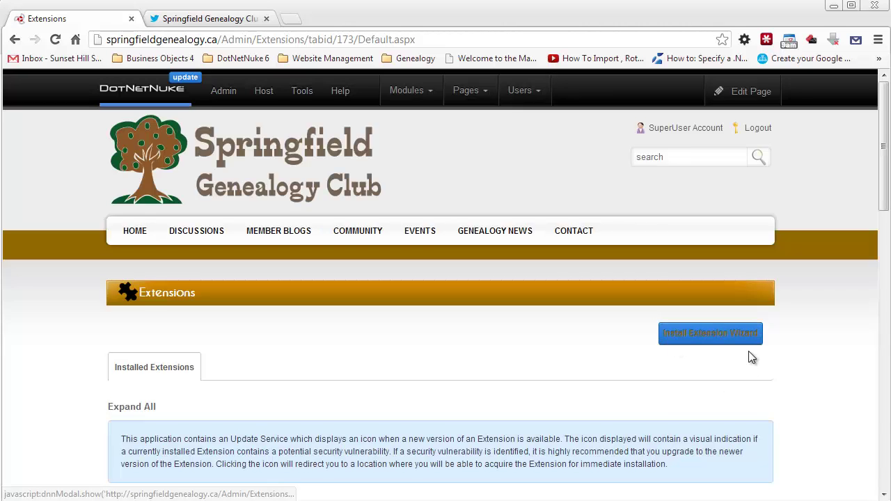
# Step: Confirm the Twitter provider is enabled, then return to the club's home page
pyautogui.scroll(-7, 748, 351)
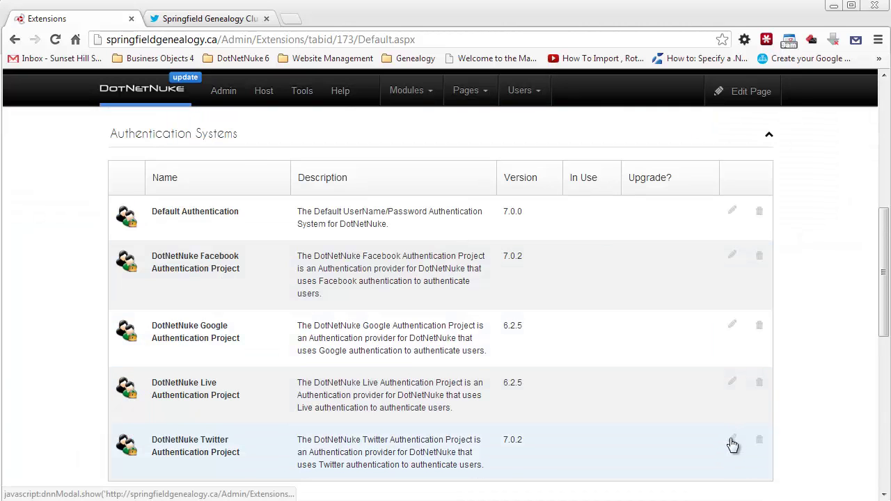
pyautogui.click(732, 440)
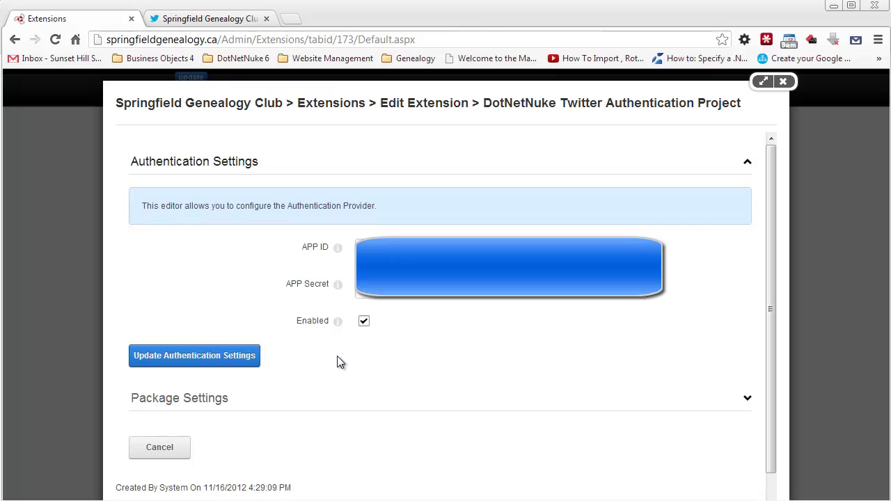
pyautogui.click(785, 84)
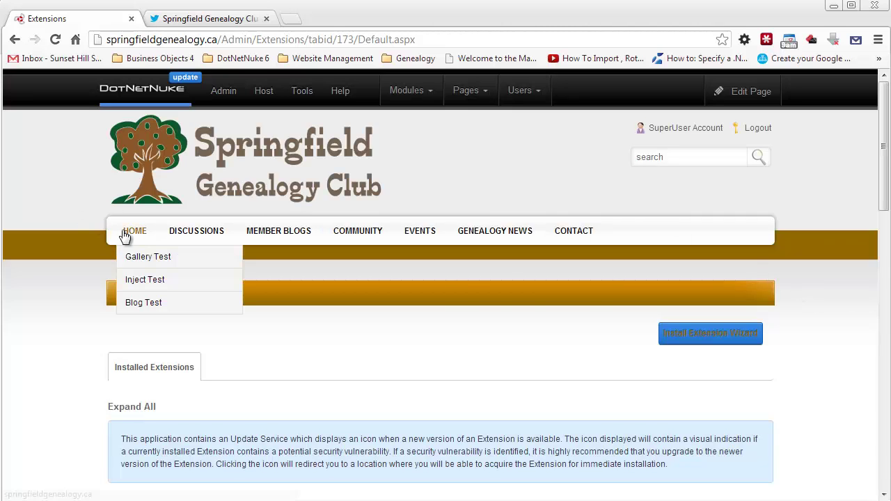
pyautogui.click(124, 237)
# Step: Log out of the superuser account and reach the login page with Facebook and Twitter sign-in
pyautogui.click(758, 128)
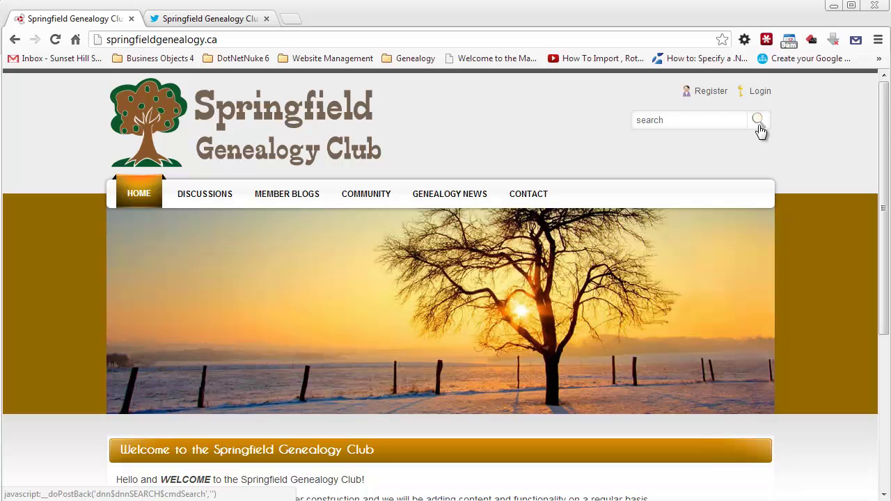
pyautogui.scroll(-3, 883, 144)
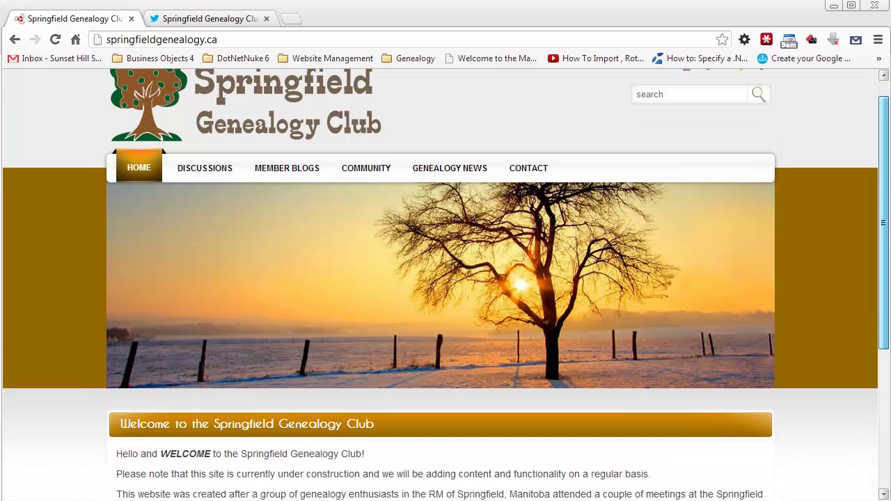
pyautogui.scroll(3, 883, 327)
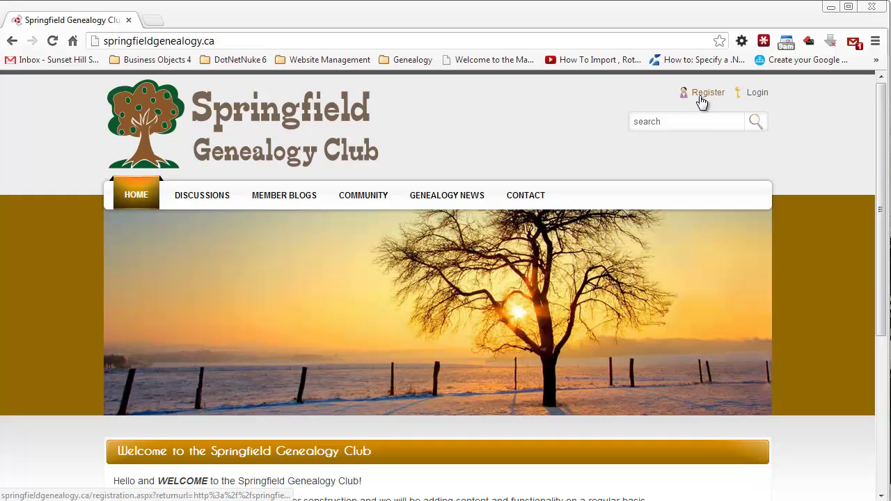
pyautogui.click(702, 93)
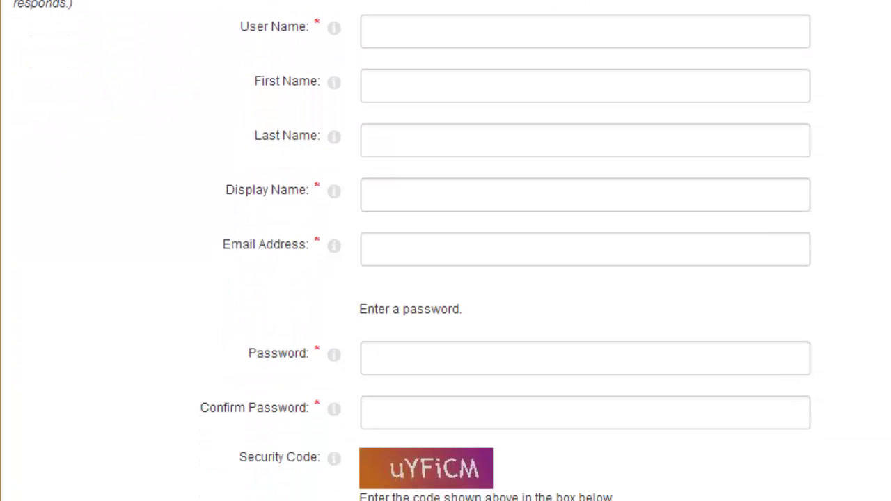
pyautogui.scroll(-4, 446, 251)
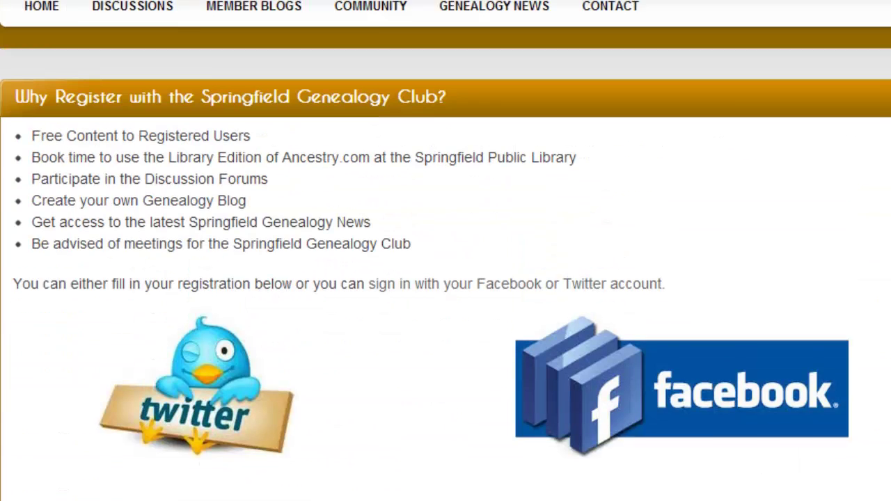
pyautogui.scroll(1, 446, 250)
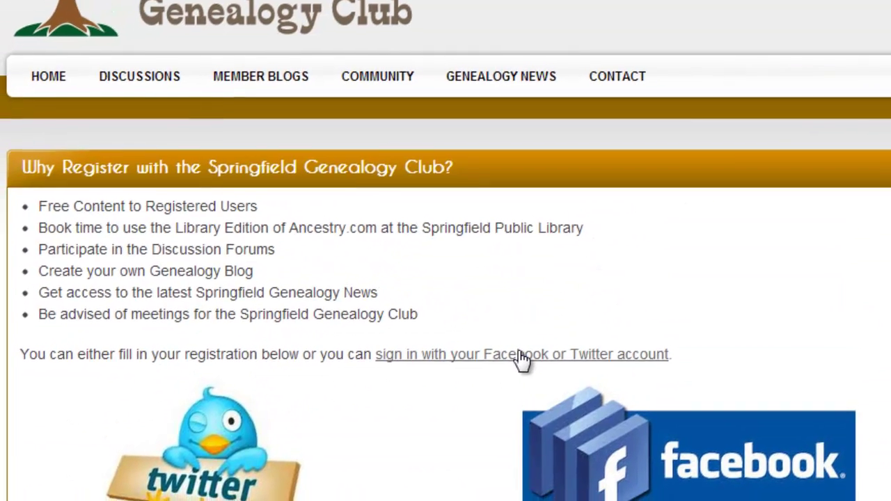
pyautogui.click(522, 355)
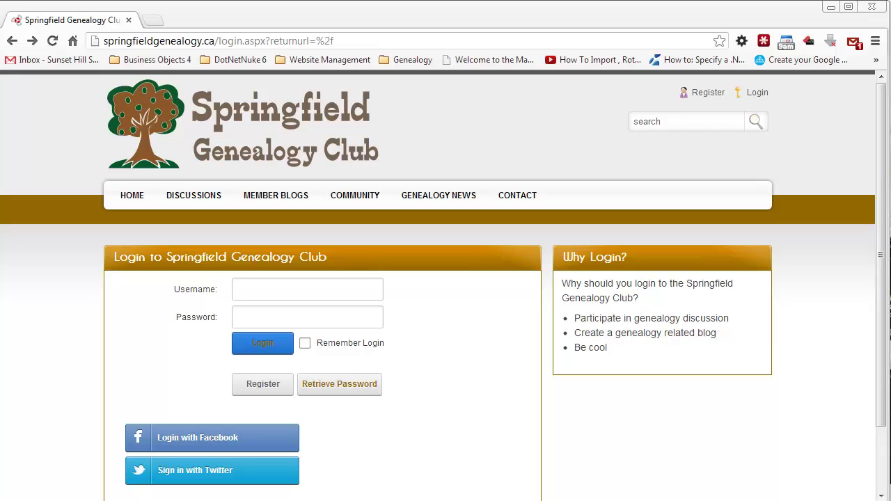
# Step: Sign in with Twitter and authorize the Springfield Genealogy Club app
pyautogui.click(229, 473)
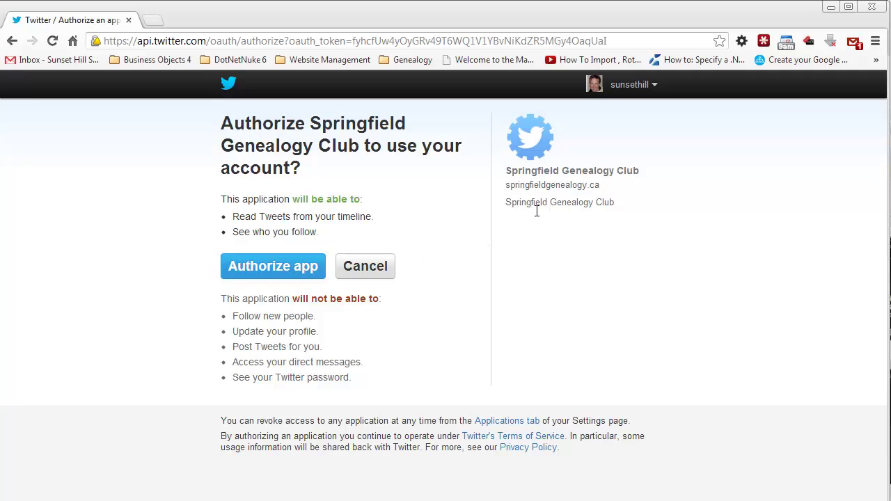
pyautogui.click(276, 274)
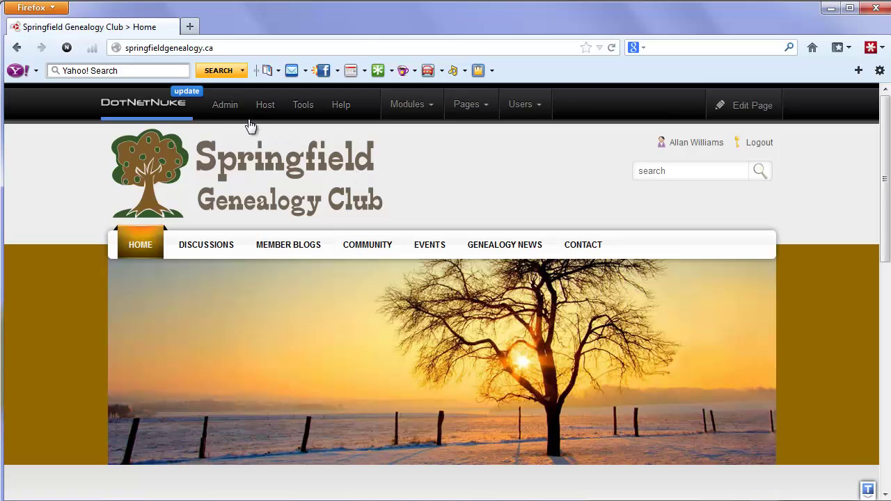
# Step: In the Event Viewer, expand the Module Load Exception and read its InnerException: parameter 'to' cannot be empty
pyautogui.moveTo(226, 108)
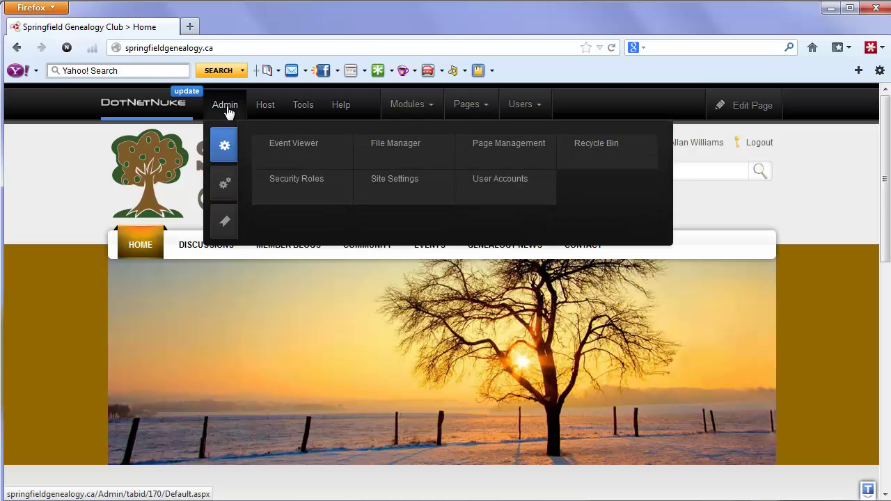
pyautogui.click(289, 150)
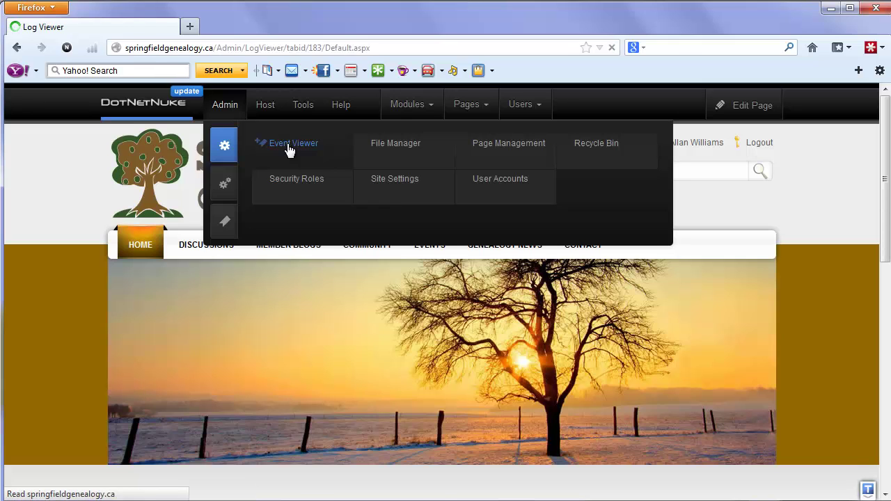
pyautogui.scroll(-5, 494, 391)
pyautogui.scroll(-5, 489, 391)
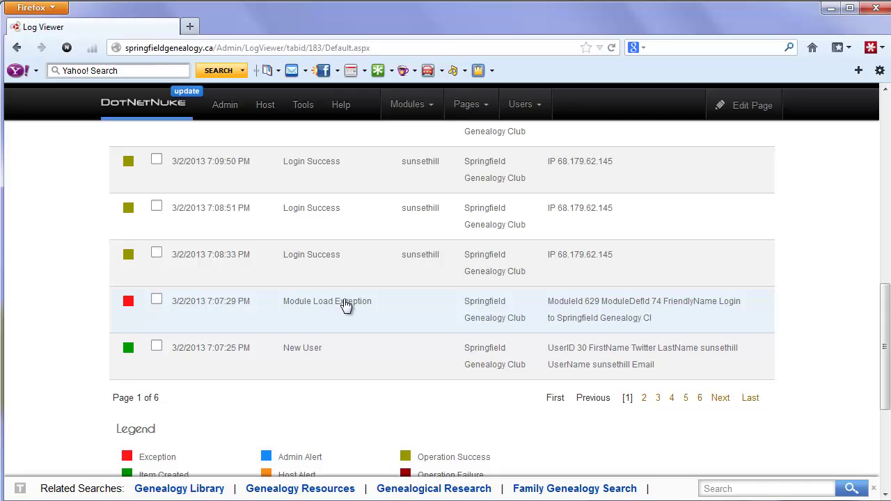
pyautogui.click(346, 306)
pyautogui.scroll(-3, 358, 314)
pyautogui.scroll(3, 357, 314)
pyautogui.scroll(-3, 357, 314)
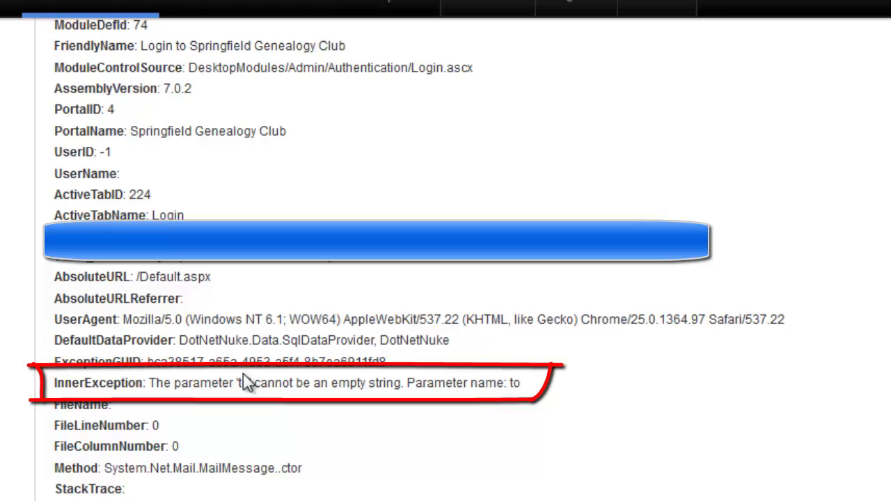
pyautogui.moveTo(149, 383); pyautogui.dragTo(522, 383)
pyautogui.click(523, 383)
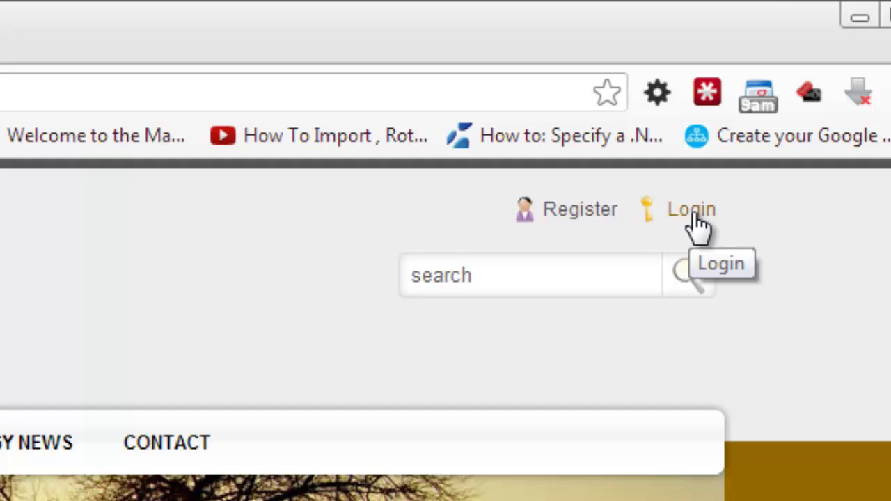
# Step: Sign in to the club site with the Twitter account, then log out again
pyautogui.click(693, 210)
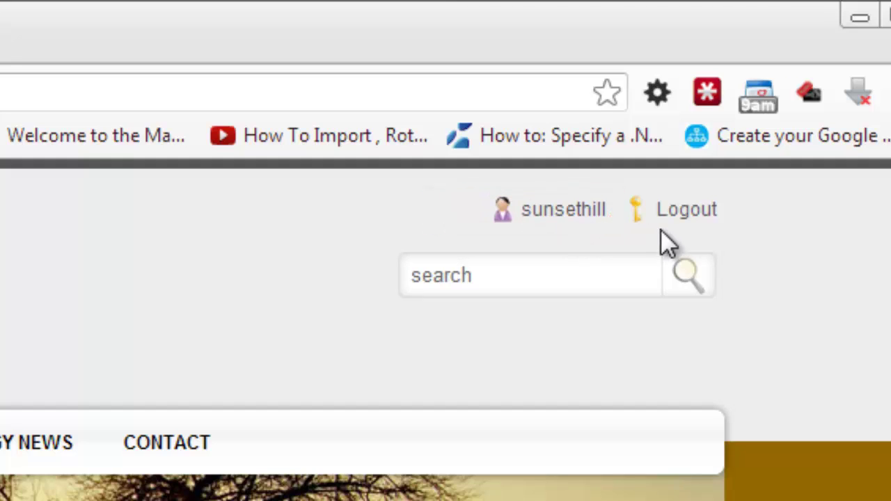
pyautogui.click(689, 218)
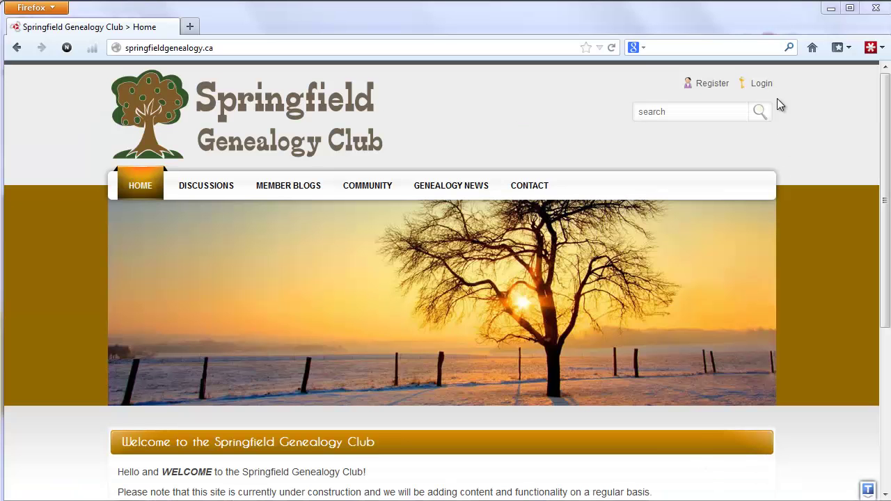
# Step: Choose 'Login with Facebook' from the club site's login page
pyautogui.click(757, 88)
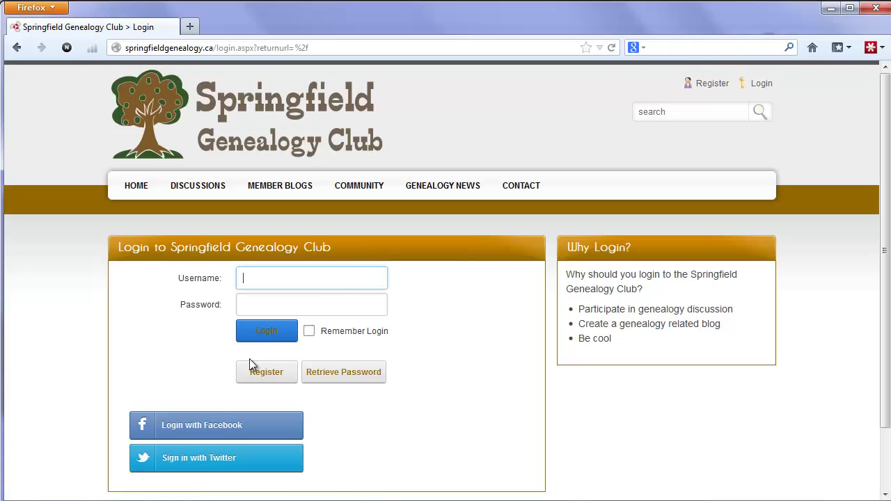
pyautogui.click(215, 427)
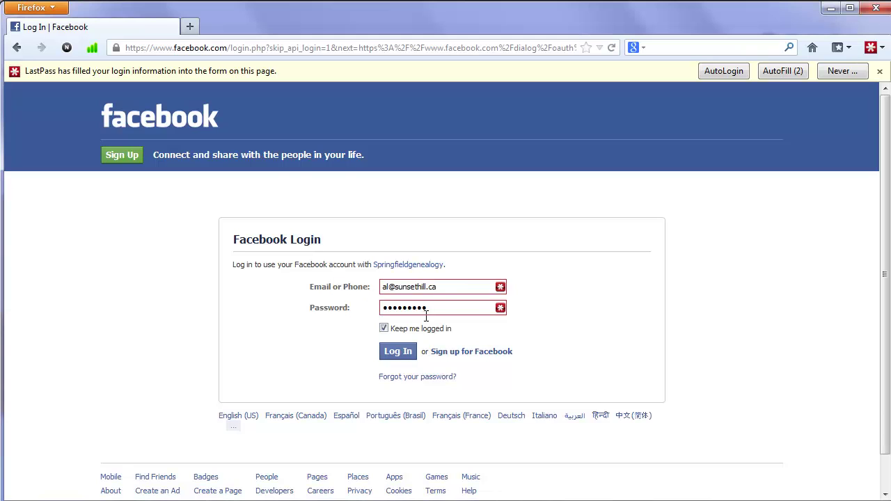
# Step: Log in to Facebook, skip saving the new device, and grant the Springfieldgenealogy app access
pyautogui.click(397, 353)
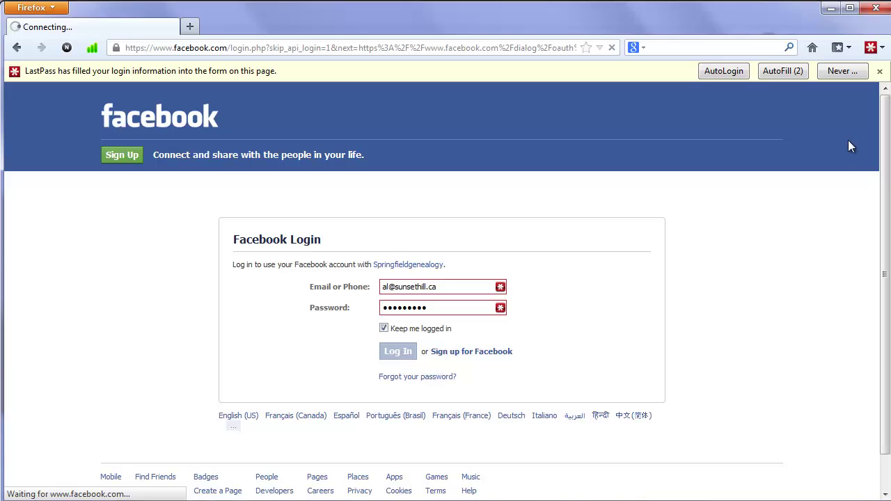
pyautogui.click(879, 71)
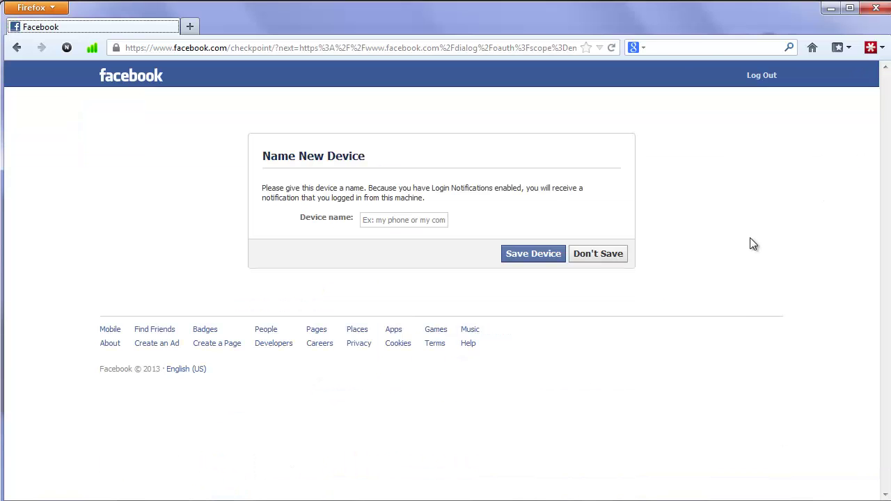
pyautogui.click(610, 256)
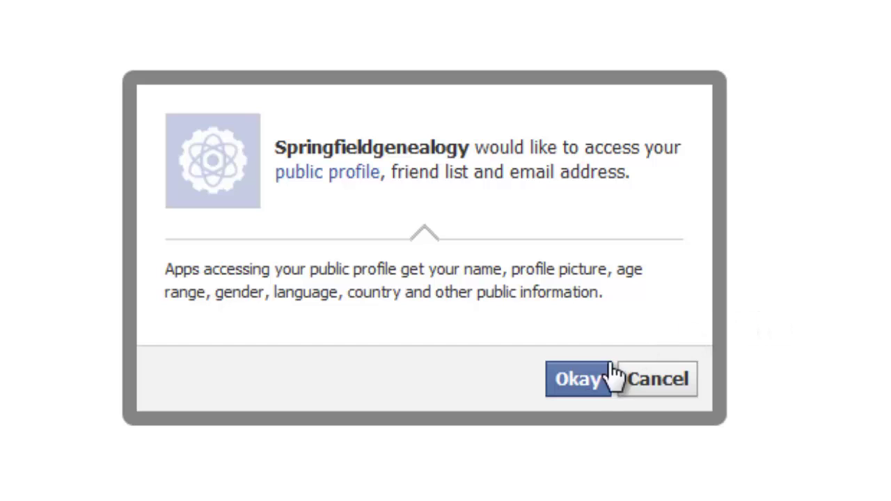
pyautogui.click(584, 383)
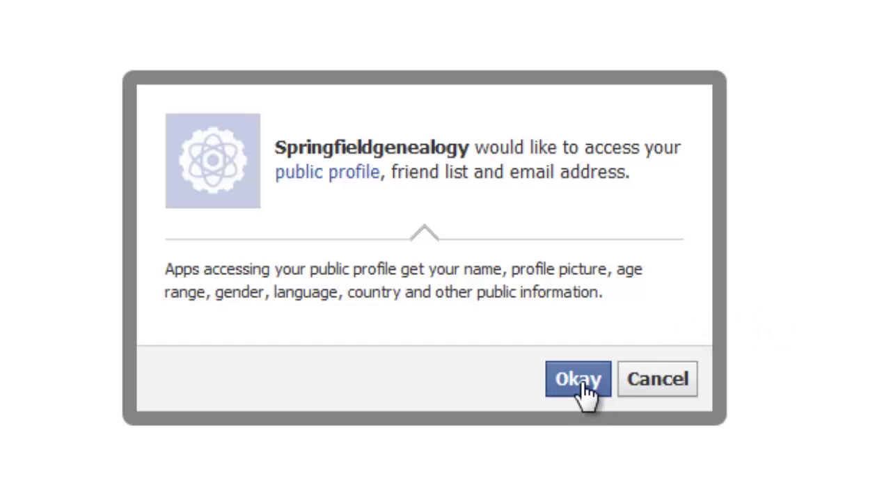